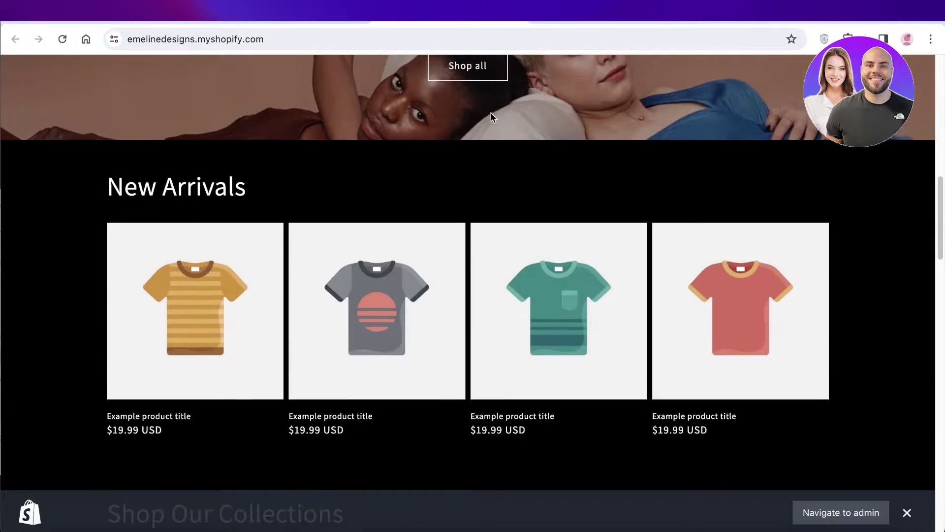
# - Set the Cashmere Sweater product's status to Active in the Shopify admin, save it, and return to the product list
pyautogui.click(458, 78)
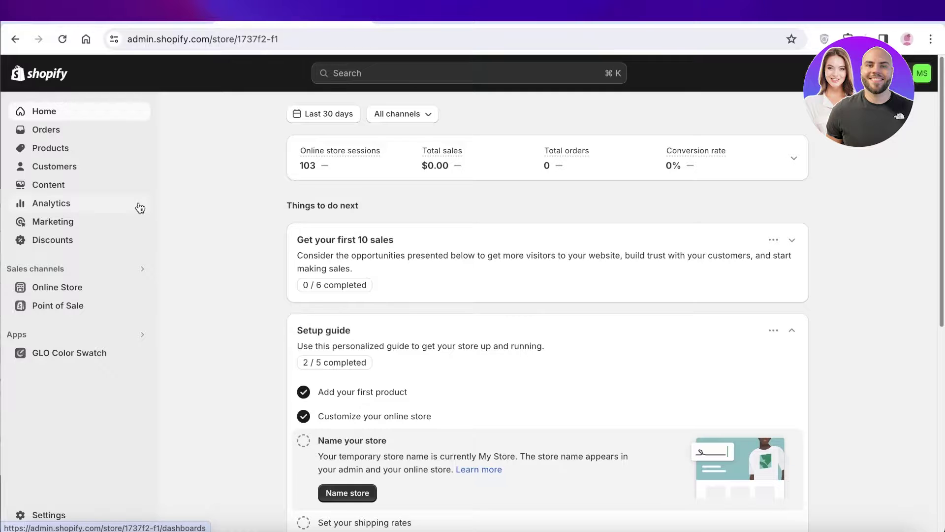
pyautogui.click(68, 150)
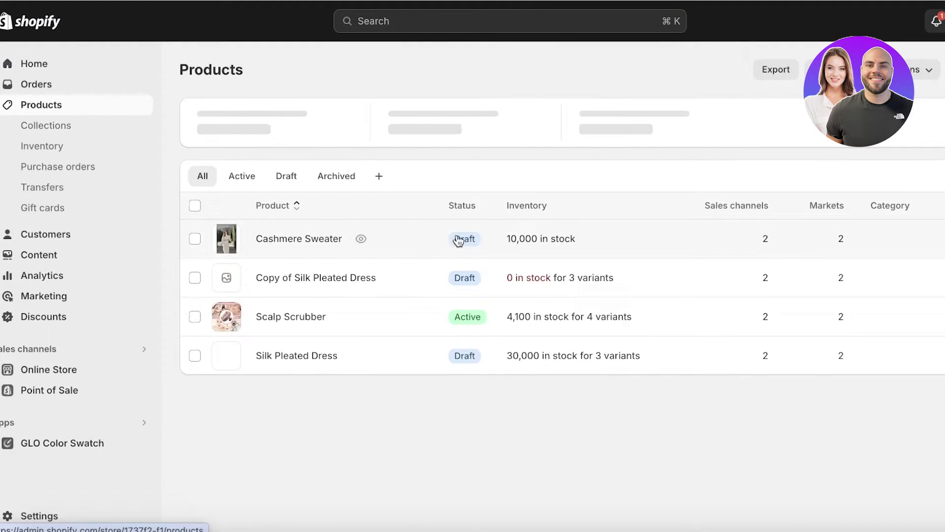
pyautogui.click(465, 236)
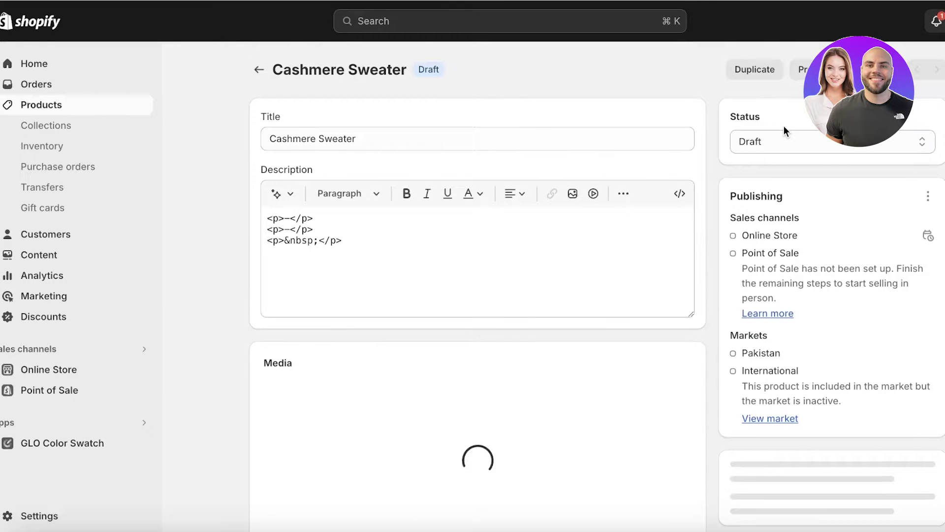
pyautogui.click(782, 143)
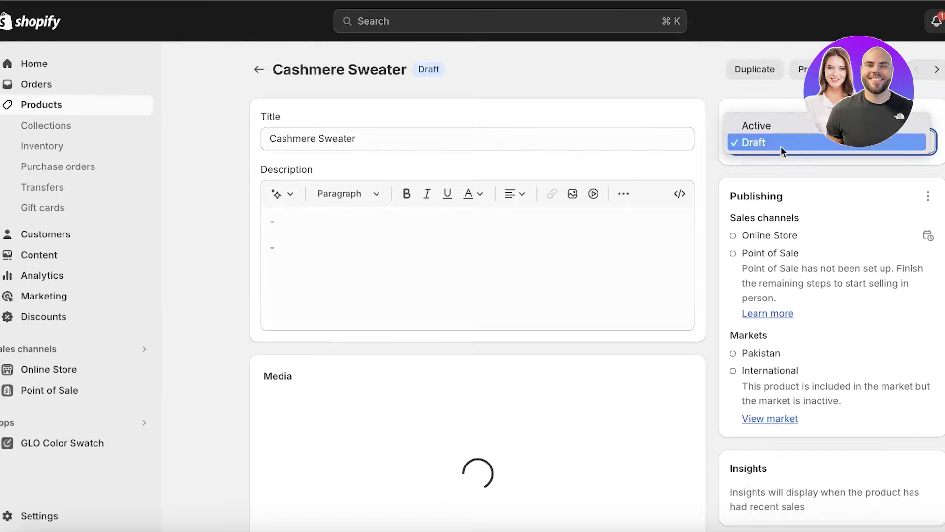
pyautogui.click(773, 126)
pyautogui.click(921, 21)
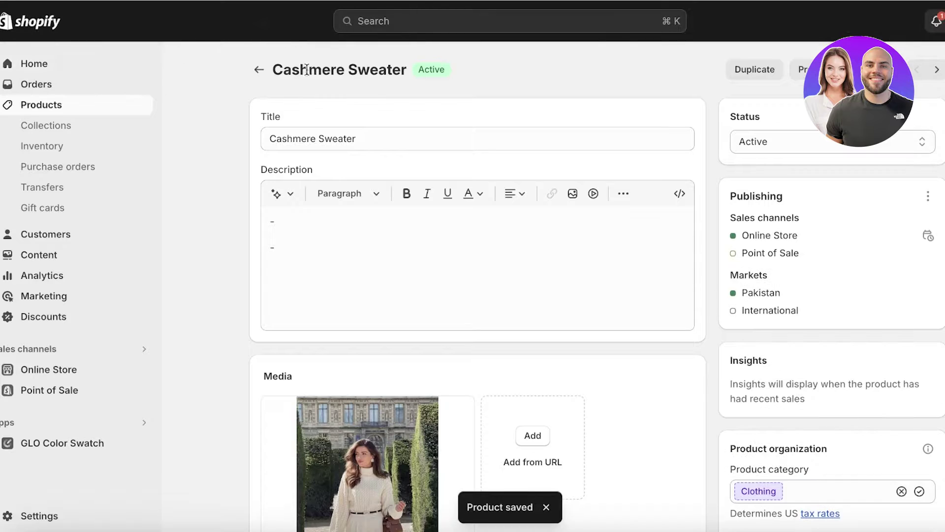
pyautogui.click(41, 105)
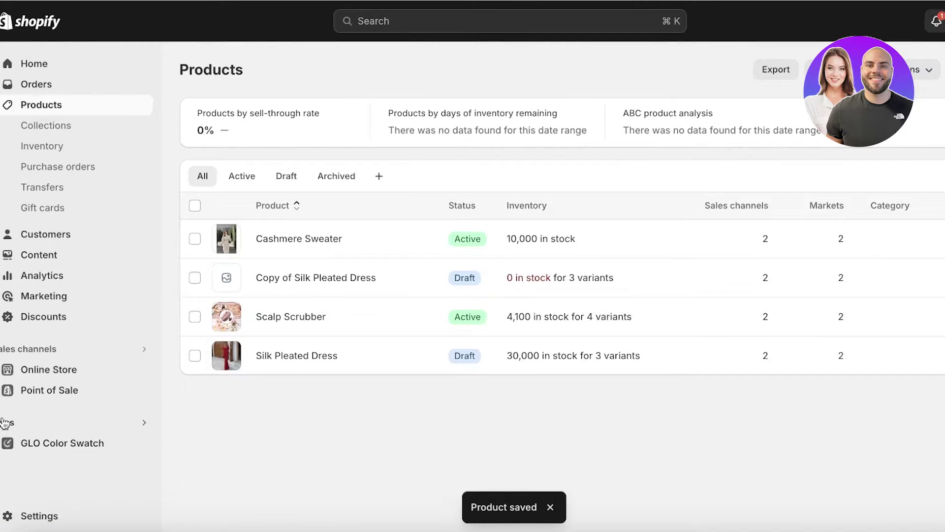
# - Open the Shopify App Store from the app and sales channel settings
pyautogui.click(5, 422)
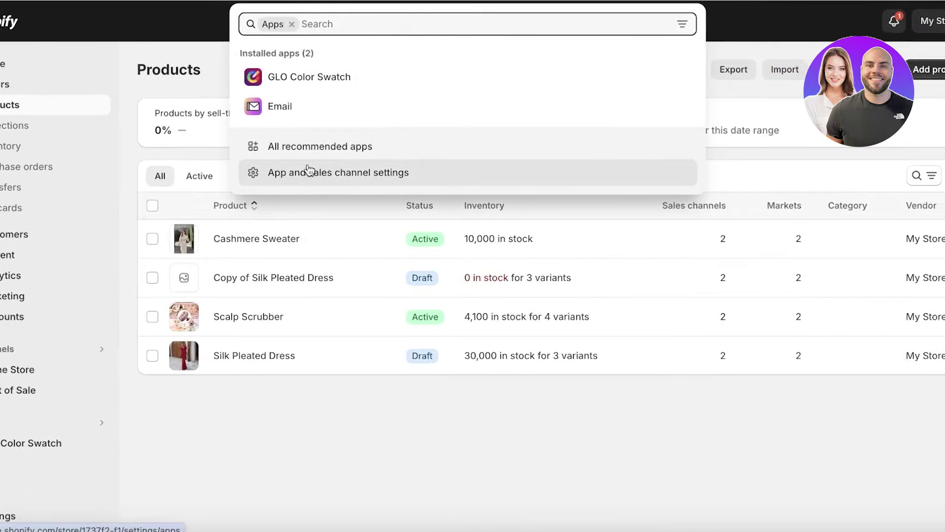
pyautogui.click(309, 172)
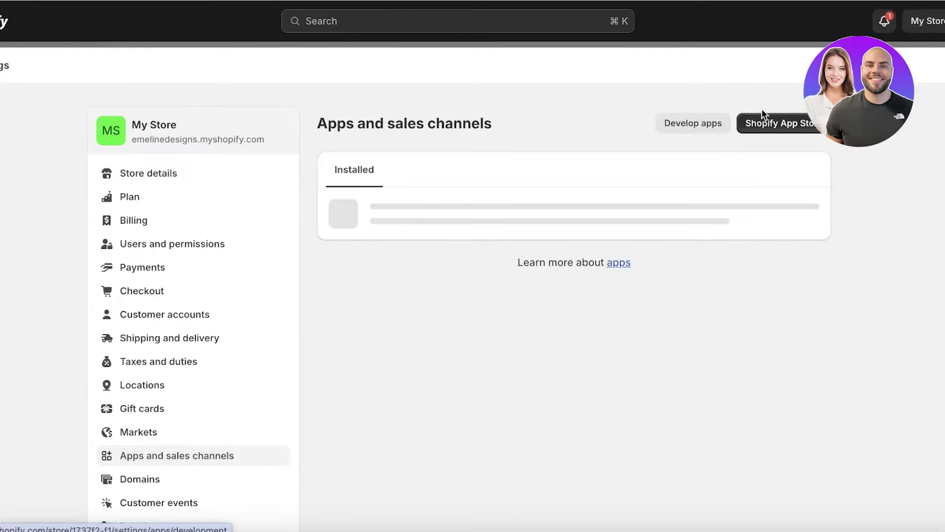
pyautogui.click(808, 123)
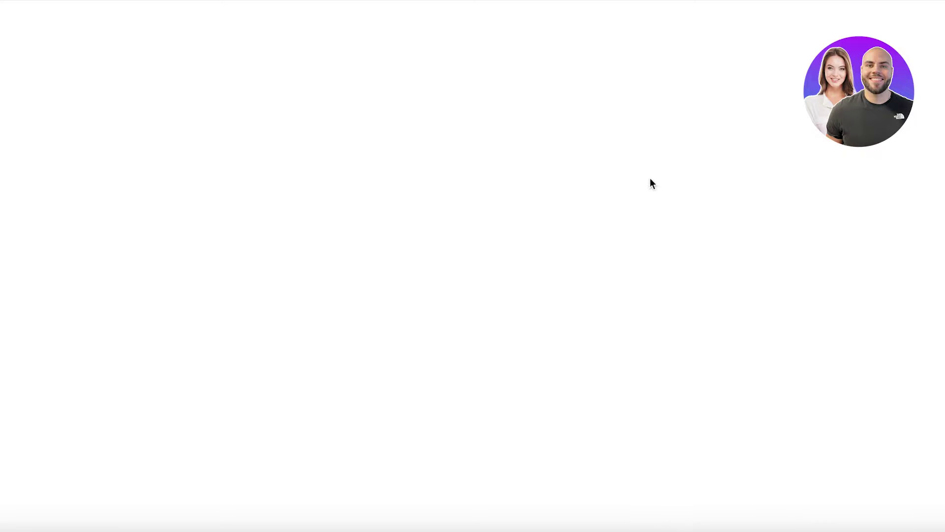
# - Search the app store for loox and open the Loox - Product Reviews App listing
pyautogui.click(390, 26)
pyautogui.write('loox')
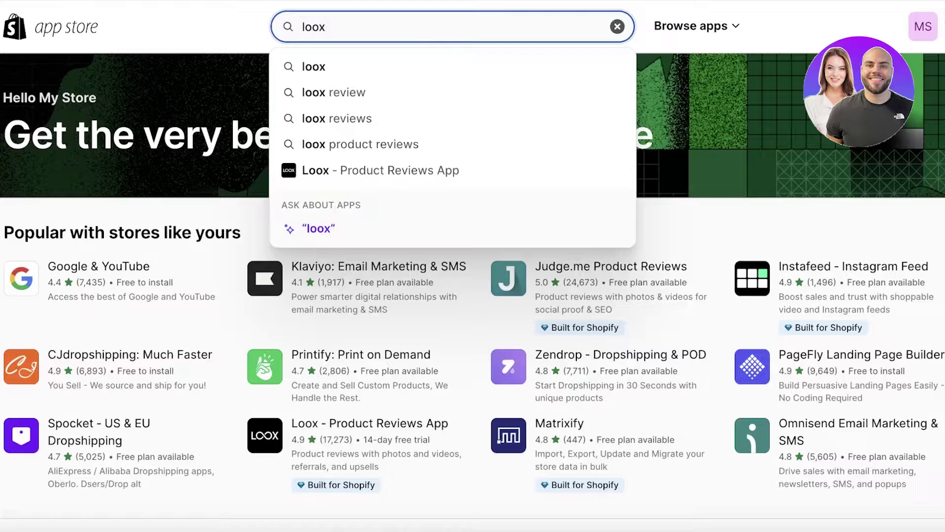
pyautogui.press('Return')
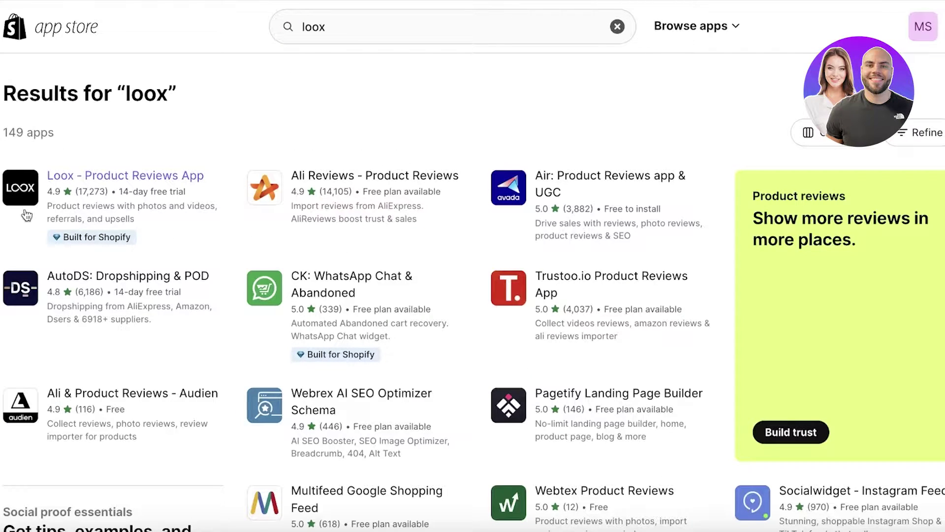
pyautogui.click(38, 184)
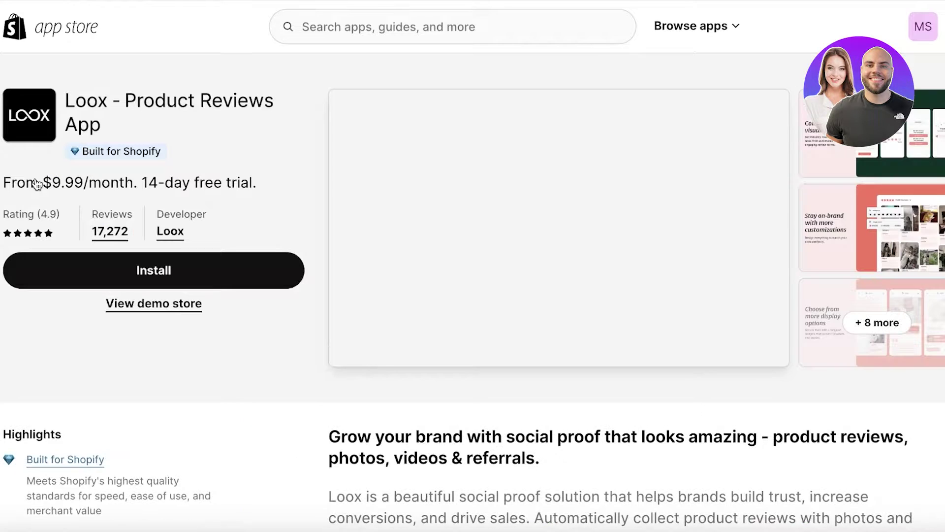
# - Install the Loox Reviews app on the store and pin it in the admin navigation
pyautogui.click(72, 271)
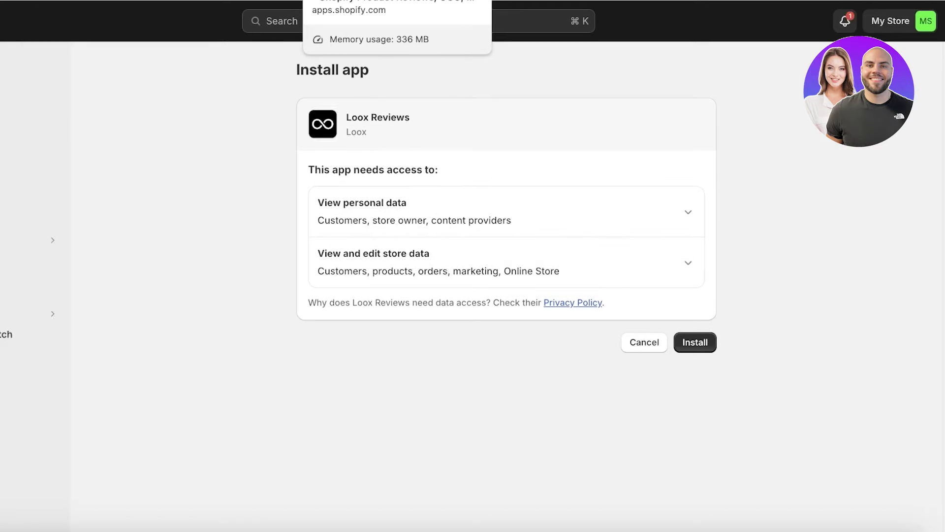
pyautogui.click(677, 339)
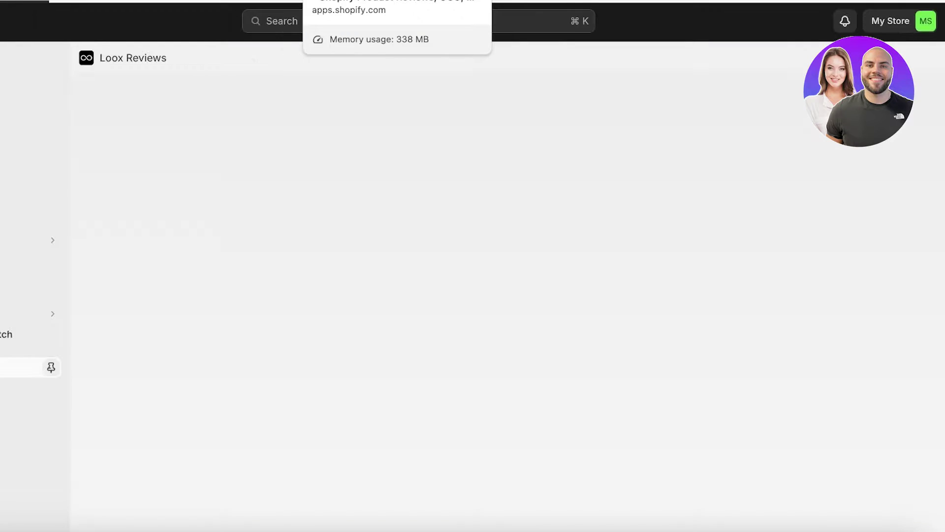
pyautogui.click(50, 367)
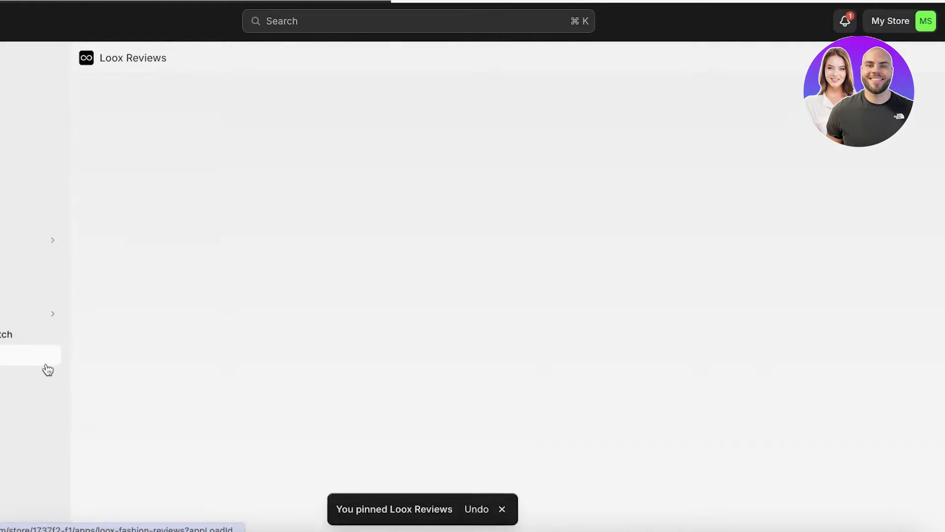
# - Start the 7-day trial of Loox's Beginner plan, declining the Scale plan offer, and approve the subscription
pyautogui.scroll(-2, 265, 207)
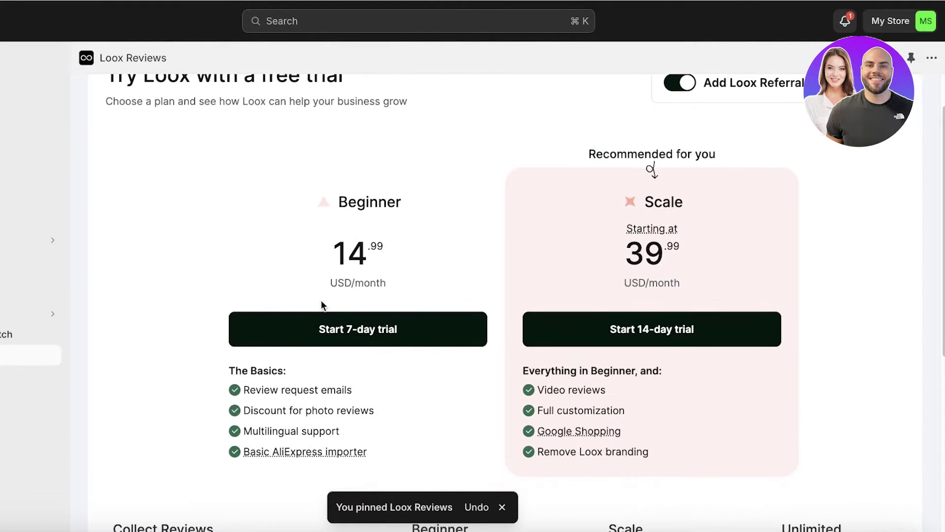
pyautogui.click(356, 332)
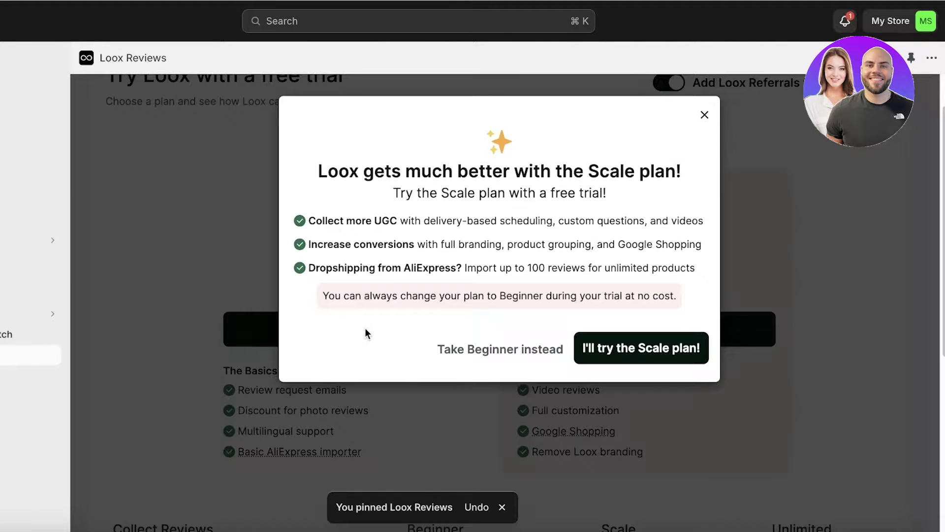
pyautogui.click(467, 357)
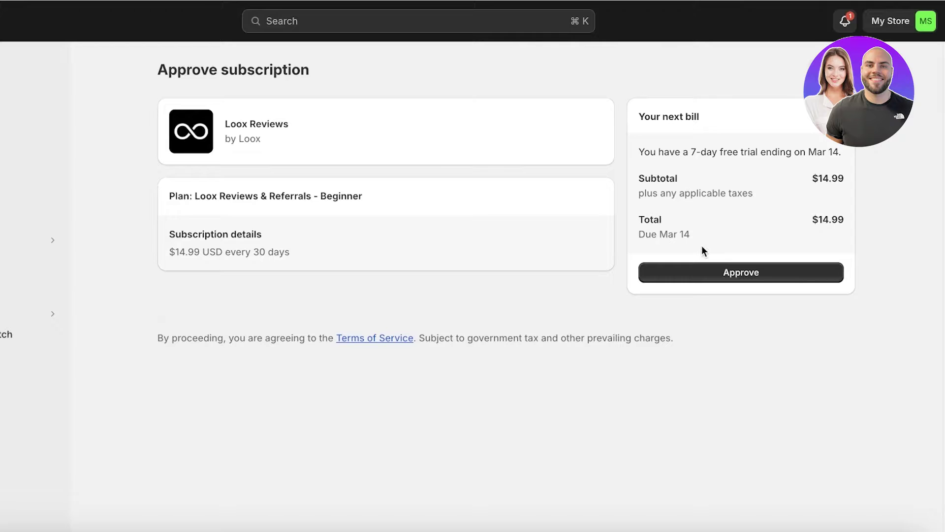
pyautogui.click(723, 268)
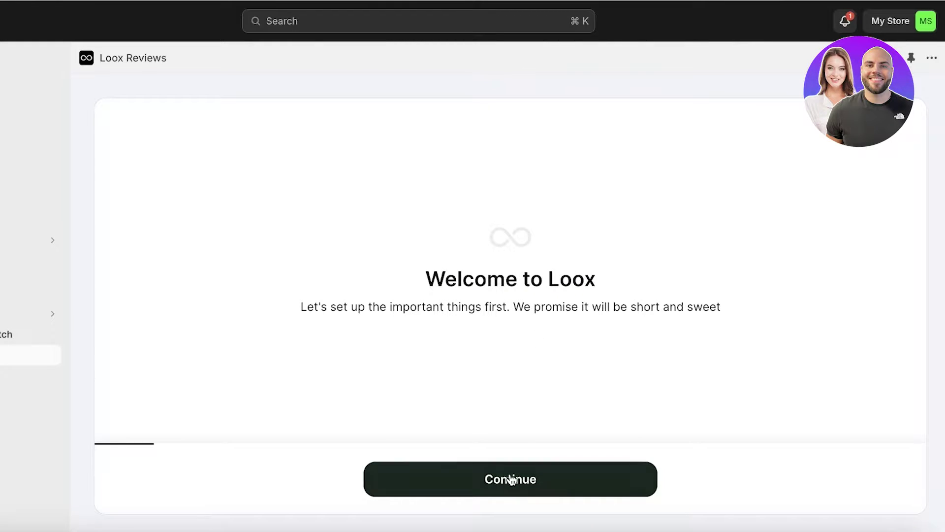
# - Begin the Loox setup, enable the Loox Core Script on the theme, and continue to the reviews widget stage
pyautogui.click(502, 480)
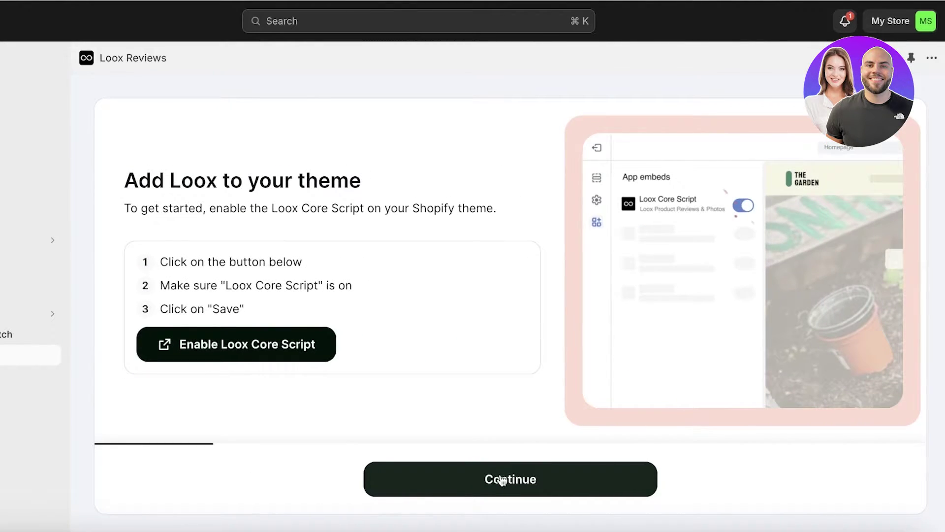
pyautogui.click(227, 345)
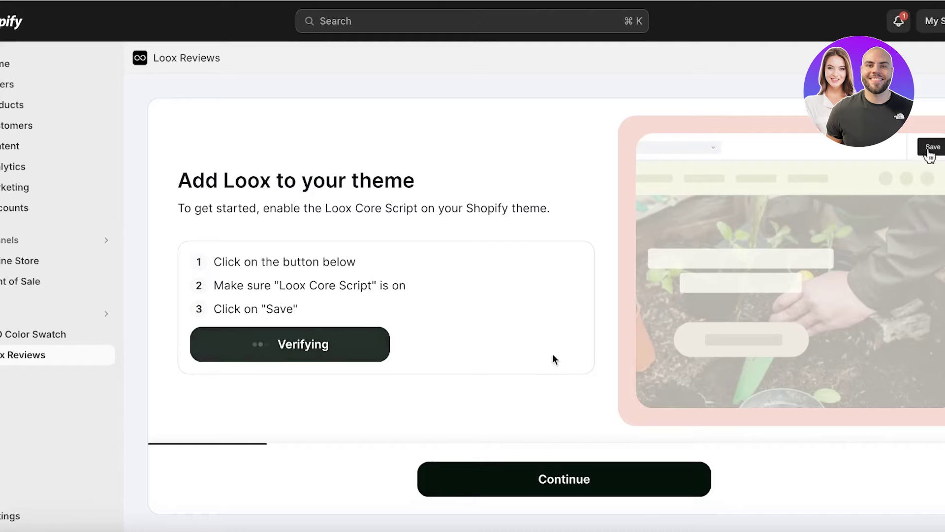
pyautogui.click(597, 487)
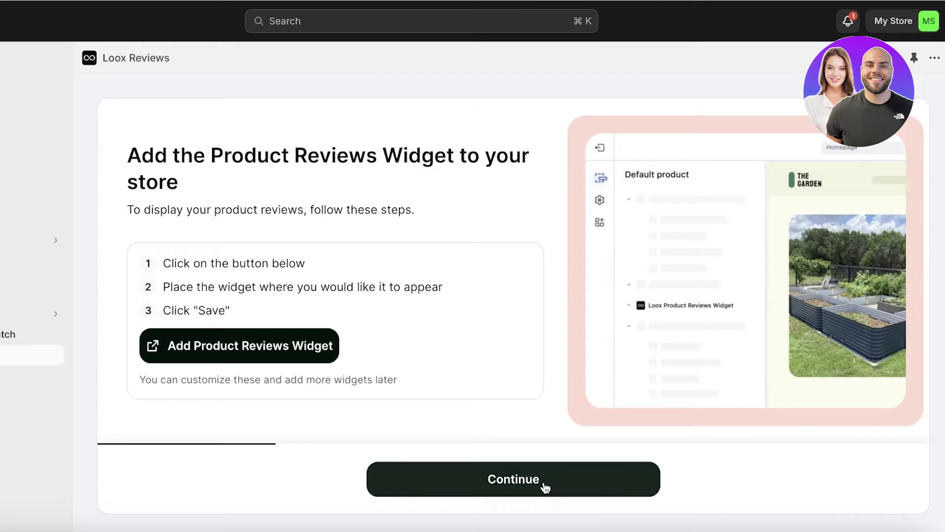
# - Add the Product Reviews Widget to the Default product template, save it, and skip the reminder to add it in the Loox setup
pyautogui.click(232, 352)
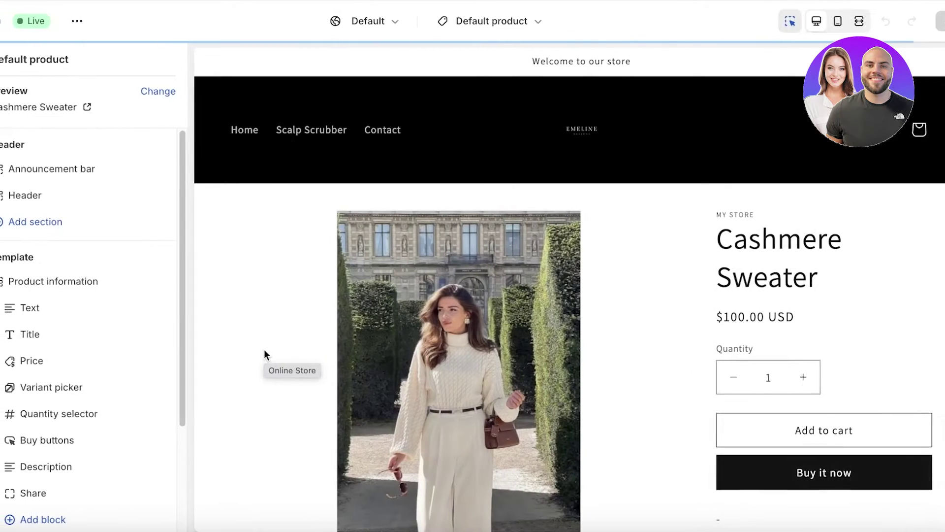
pyautogui.scroll(-5, 928, 211)
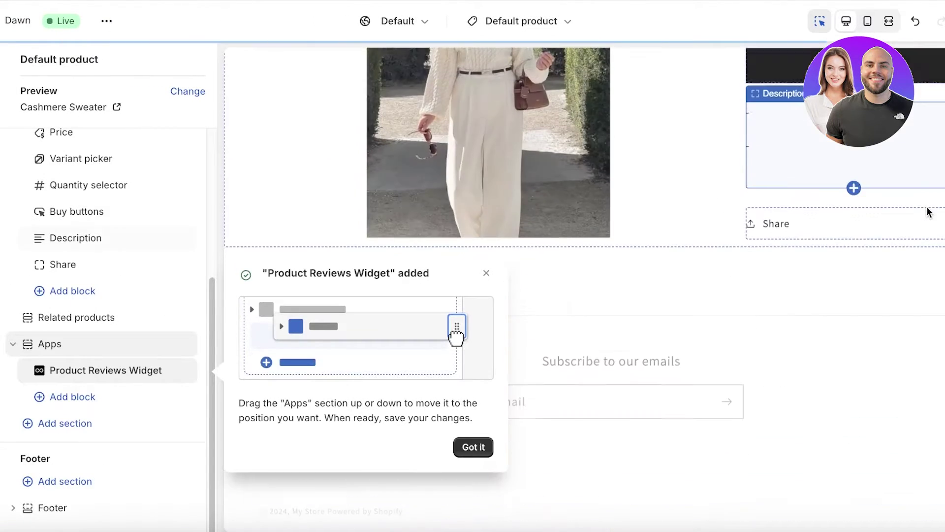
pyautogui.click(75, 379)
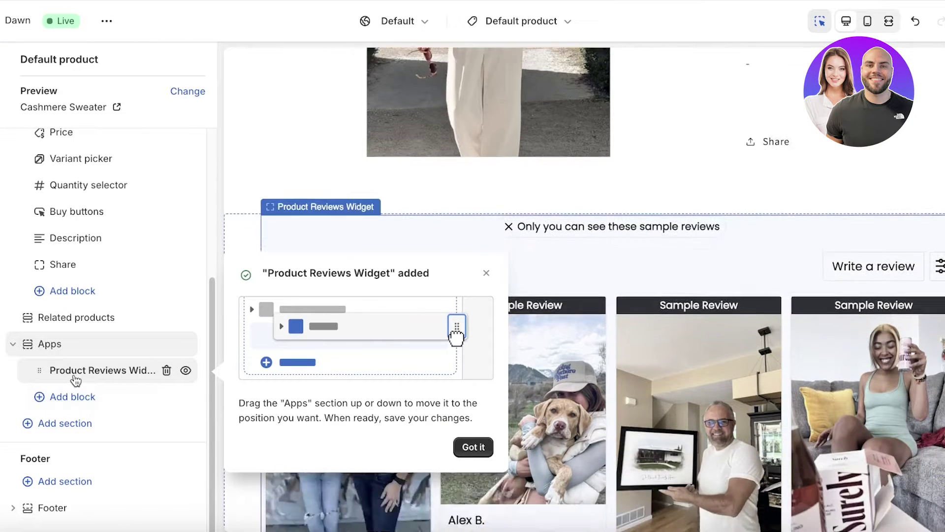
pyautogui.click(119, 369)
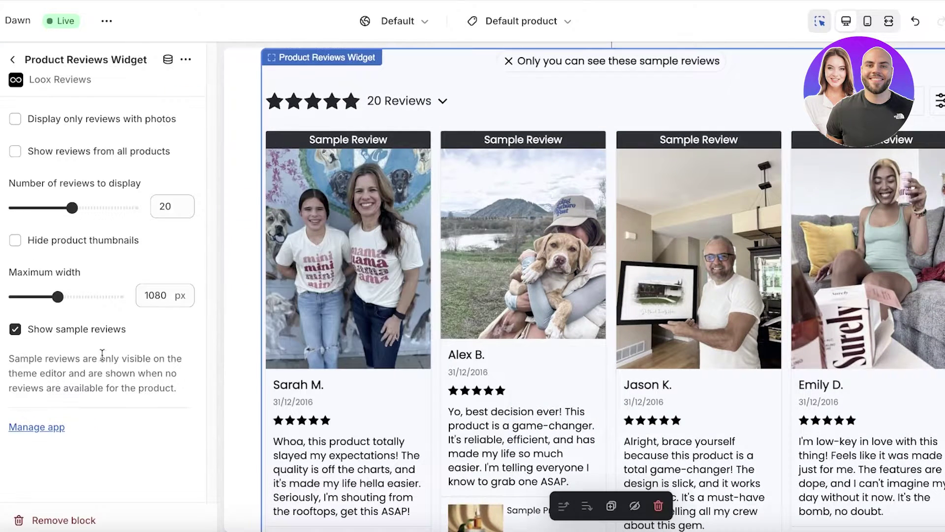
pyautogui.click(13, 60)
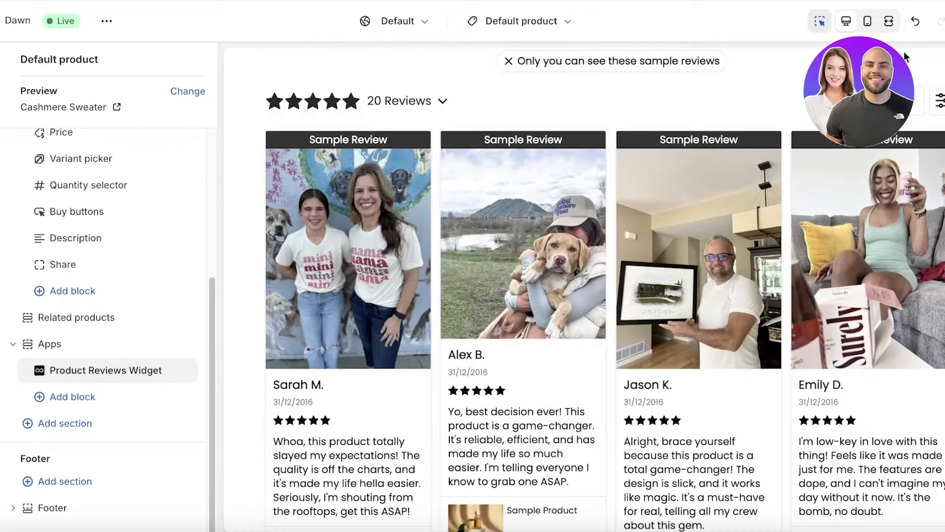
pyautogui.hotkey('ctrl', 's')
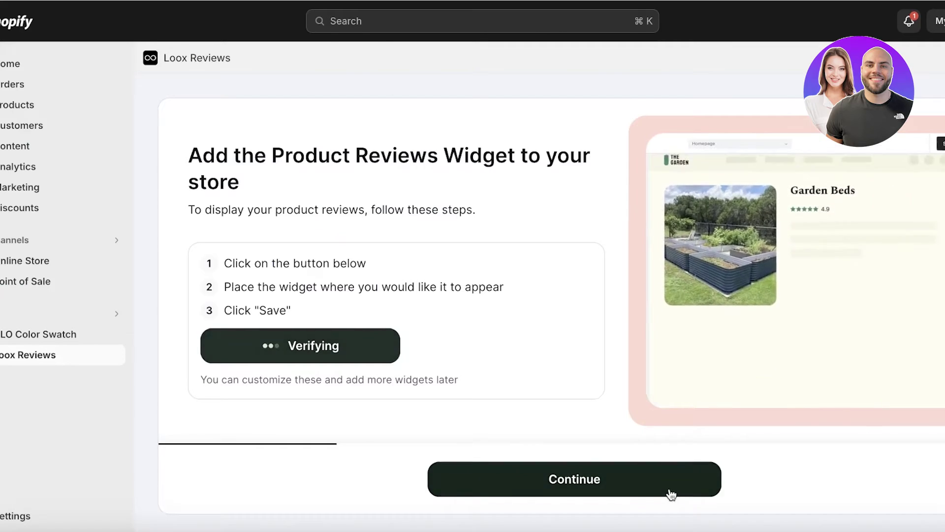
pyautogui.click(669, 490)
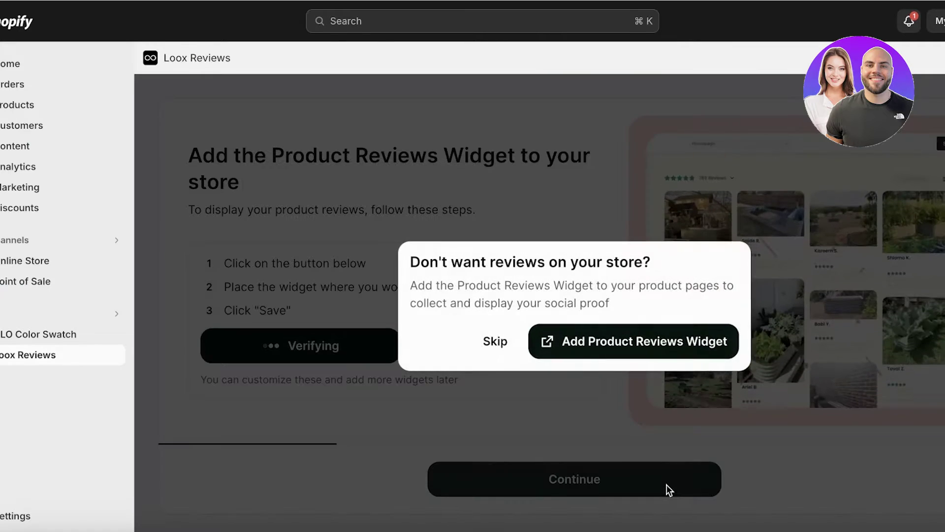
pyautogui.click(482, 342)
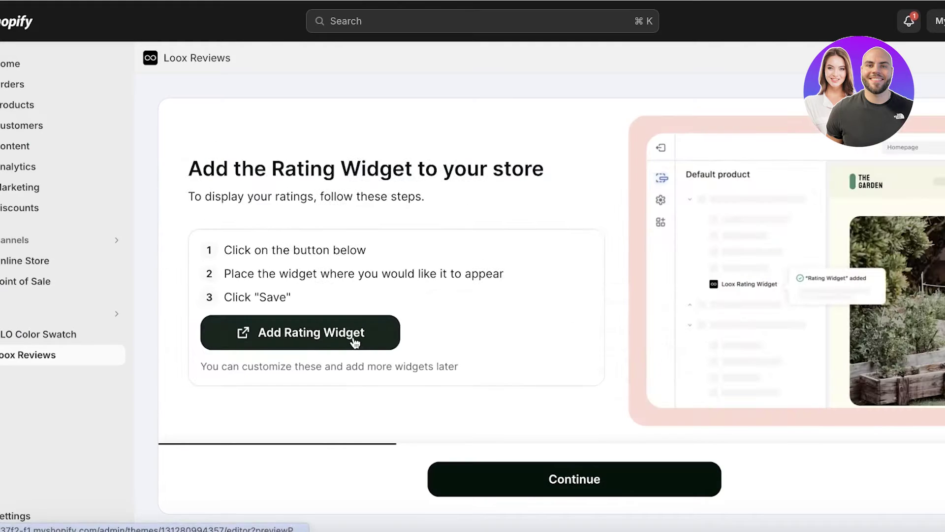
# - Add the Rating Widget to the product information, place it between Title and Price, and return to the Loox setup
pyautogui.click(355, 340)
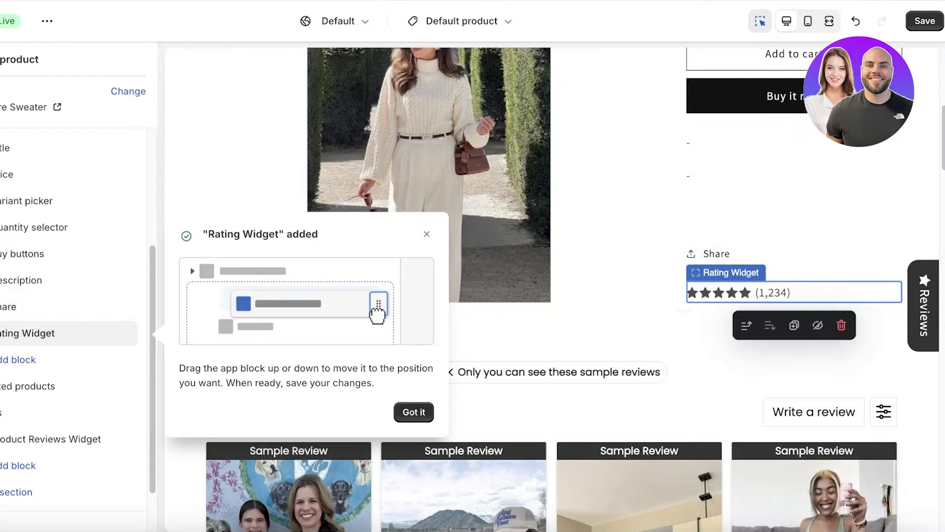
pyautogui.scroll(-1, 692, 513)
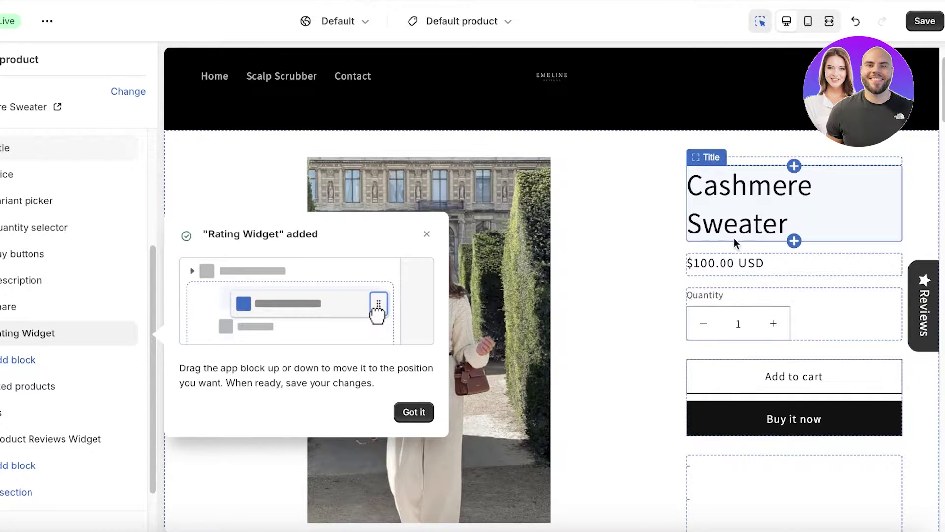
pyautogui.moveTo(5, 333); pyautogui.dragTo(29, 276)
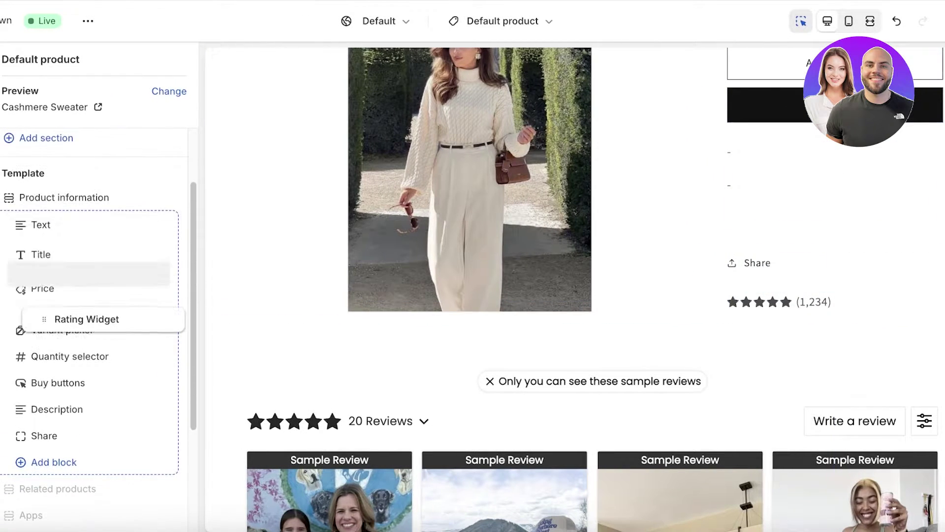
pyautogui.scroll(4, 717, 347)
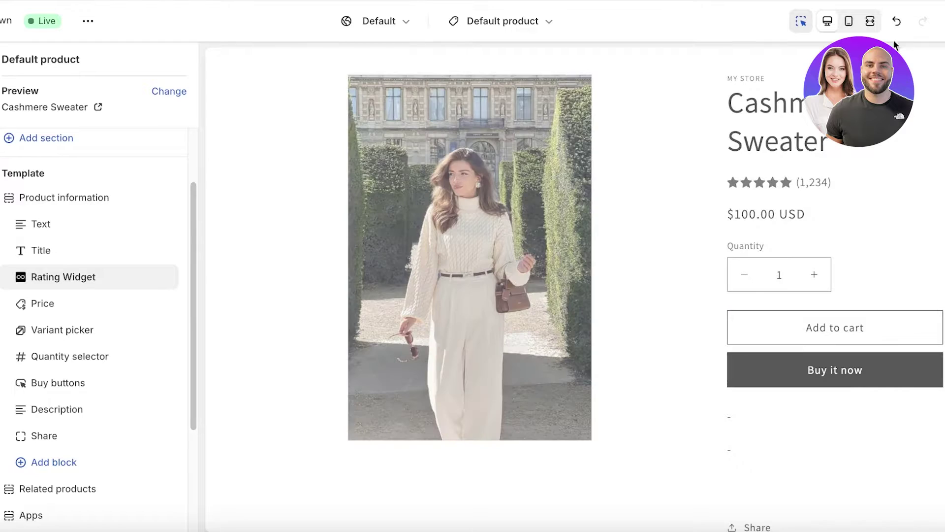
pyautogui.click(249, 0)
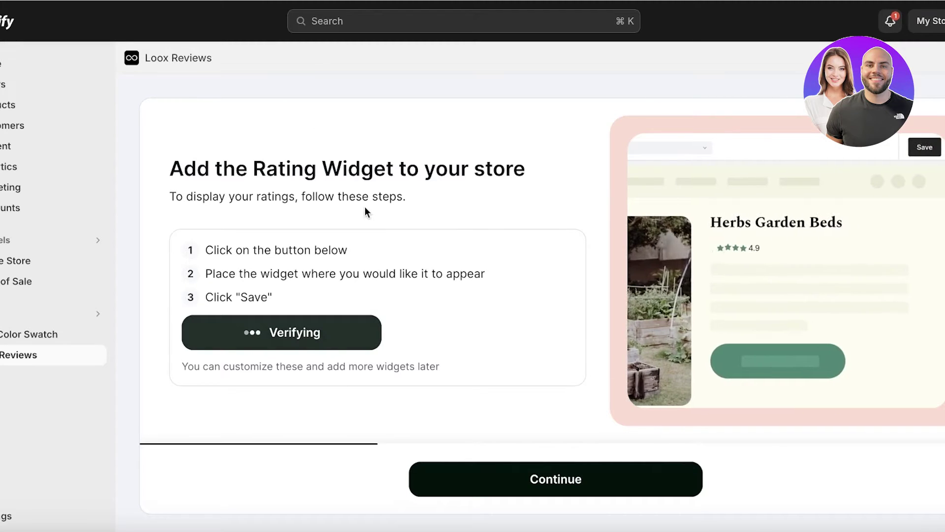
# - Continue past the Rating Widget stage and set the reviews widget layout to the single-column list
pyautogui.click(570, 478)
pyautogui.click(573, 481)
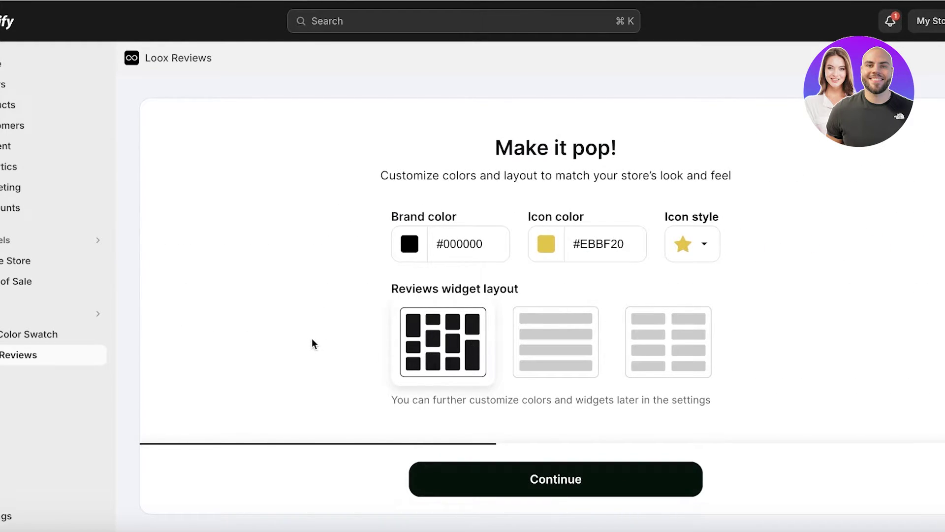
pyautogui.click(549, 345)
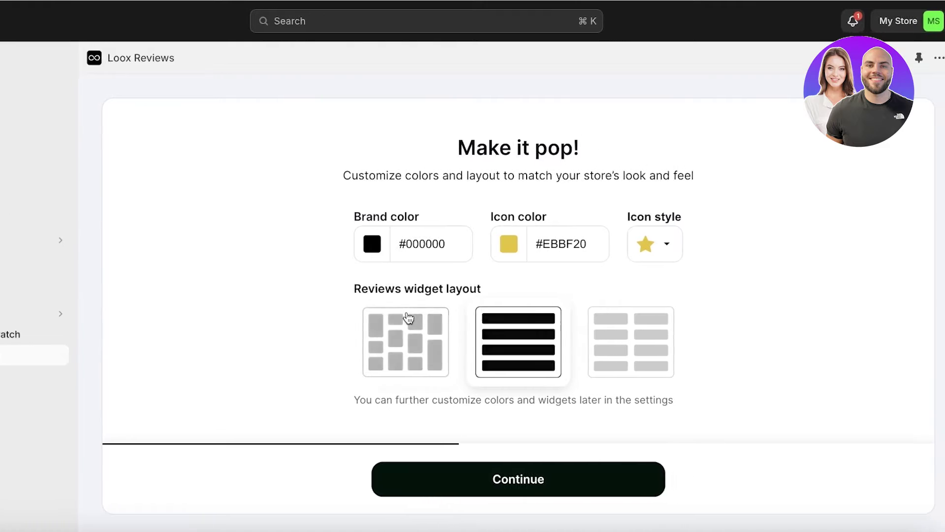
pyautogui.click(433, 323)
pyautogui.click(510, 353)
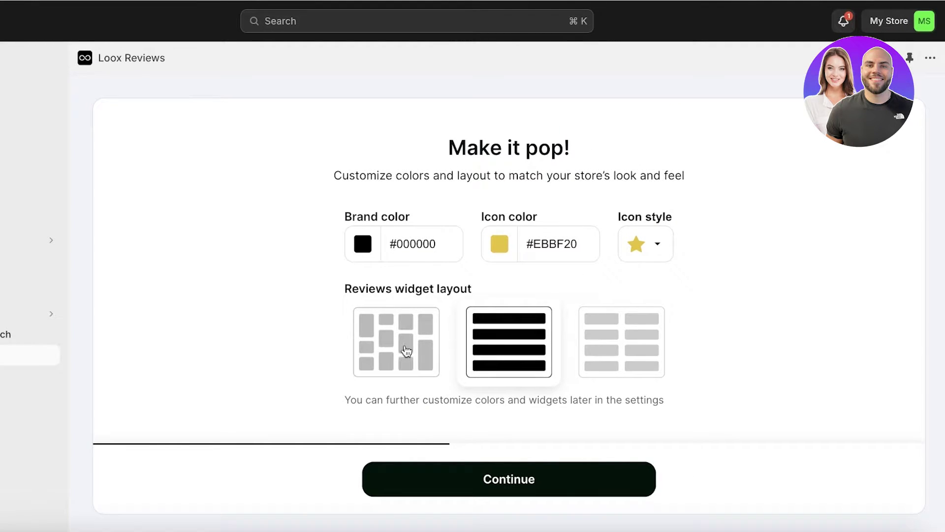
pyautogui.click(362, 243)
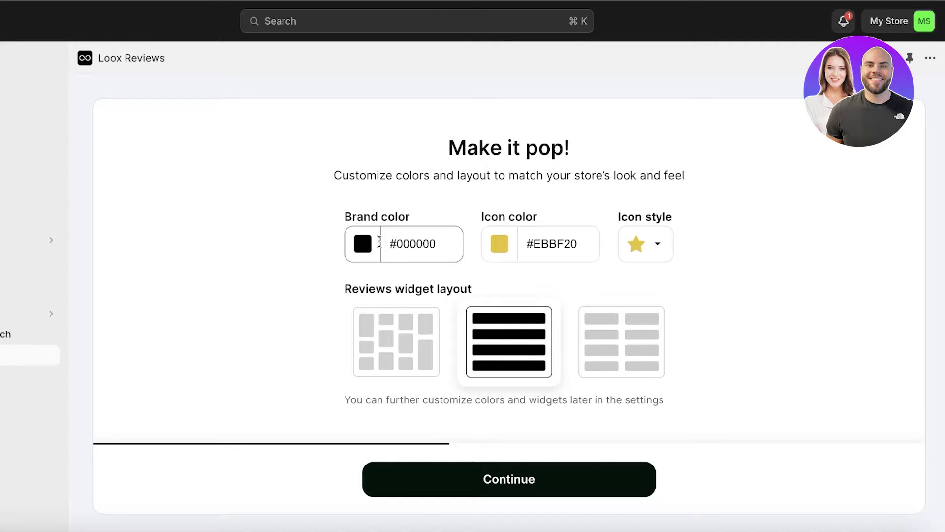
pyautogui.moveTo(393, 412); pyautogui.dragTo(408, 413)
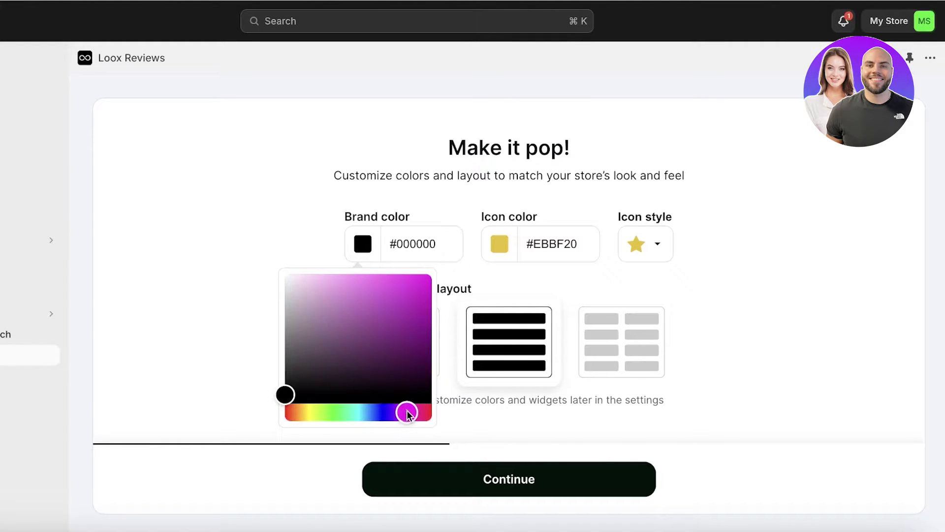
pyautogui.click(331, 203)
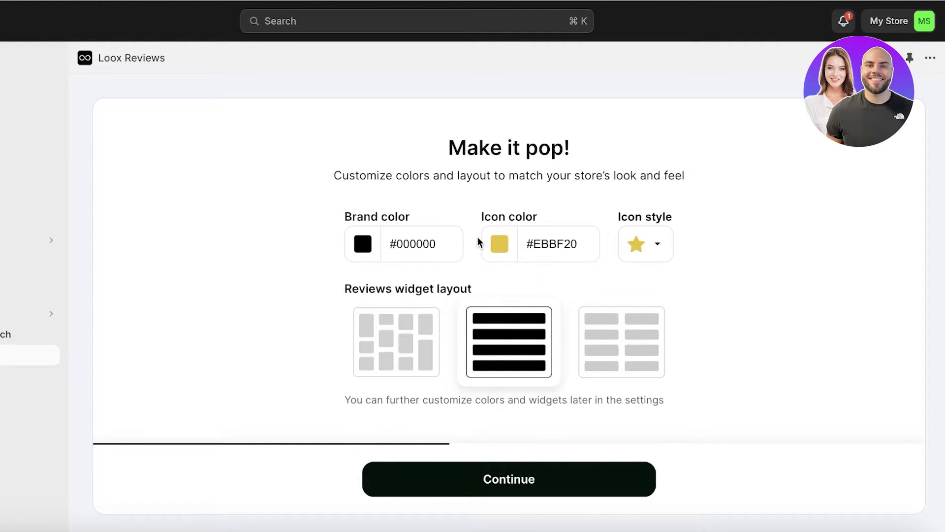
# - Try the rounded star as the icon style, and switch the icon style back to Star
pyautogui.click(659, 250)
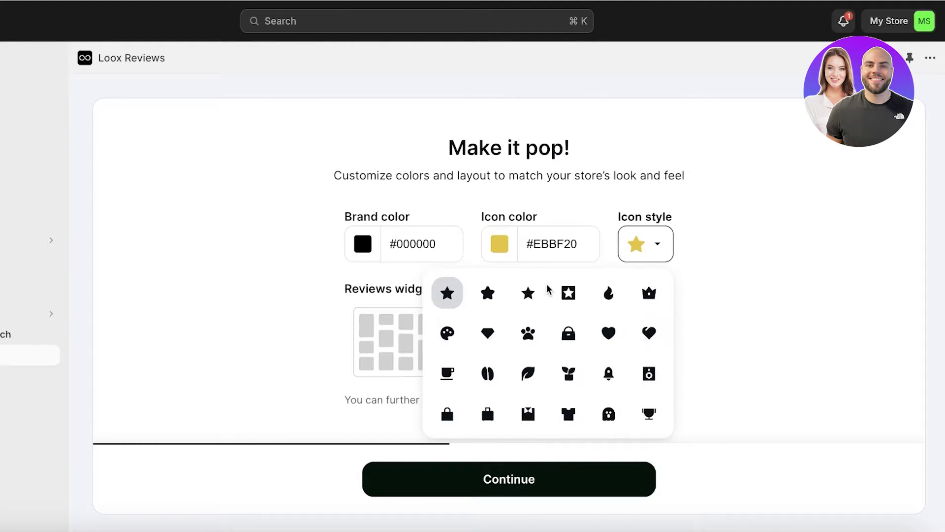
pyautogui.click(521, 298)
pyautogui.click(633, 245)
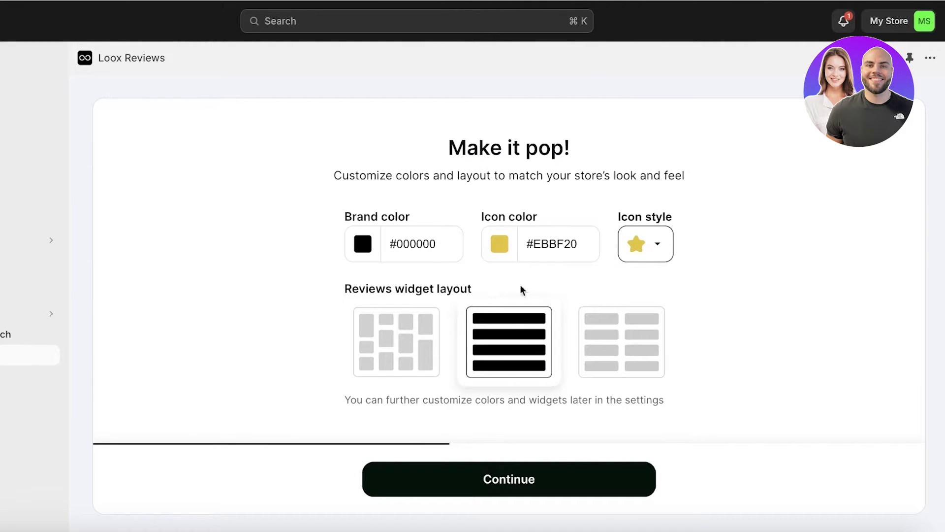
pyautogui.click(642, 243)
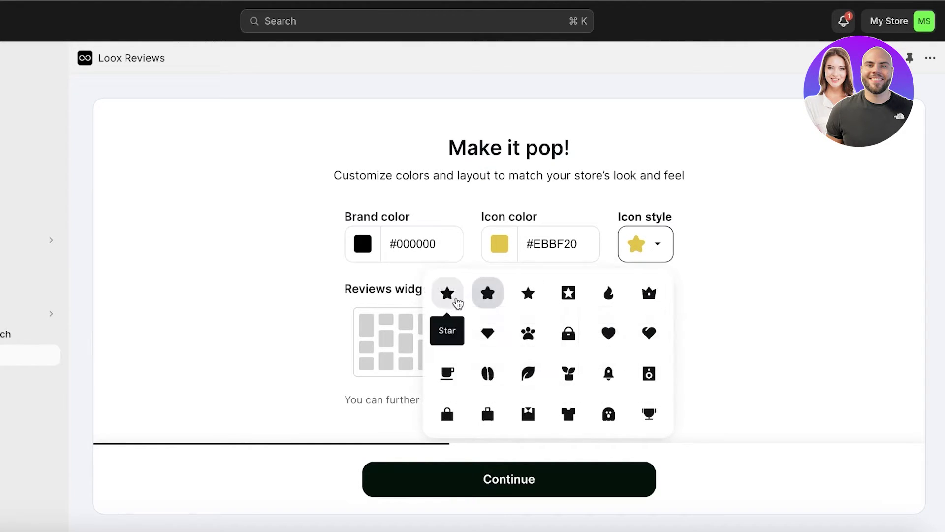
pyautogui.click(447, 293)
pyautogui.click(635, 245)
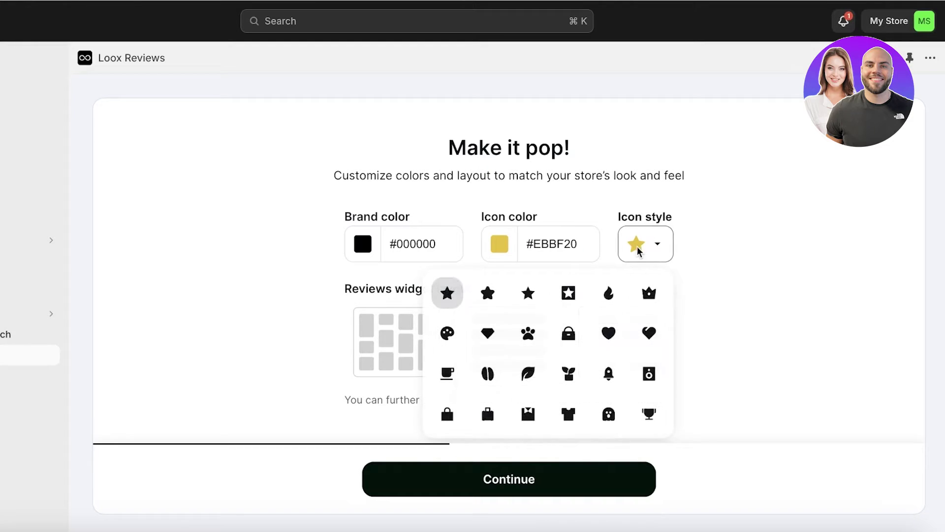
pyautogui.click(591, 196)
# - Set the brand color to the dark grey #383838
pyautogui.click(372, 244)
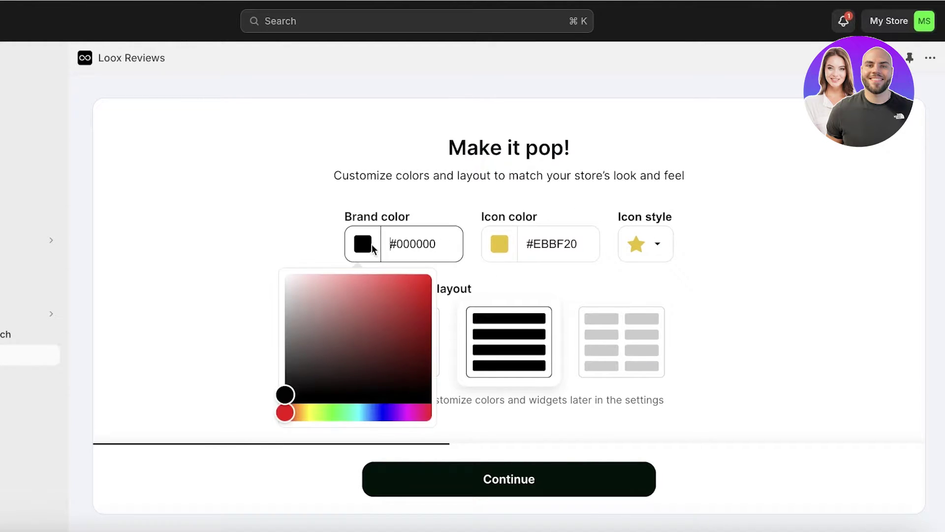
pyautogui.moveTo(290, 350); pyautogui.dragTo(283, 374)
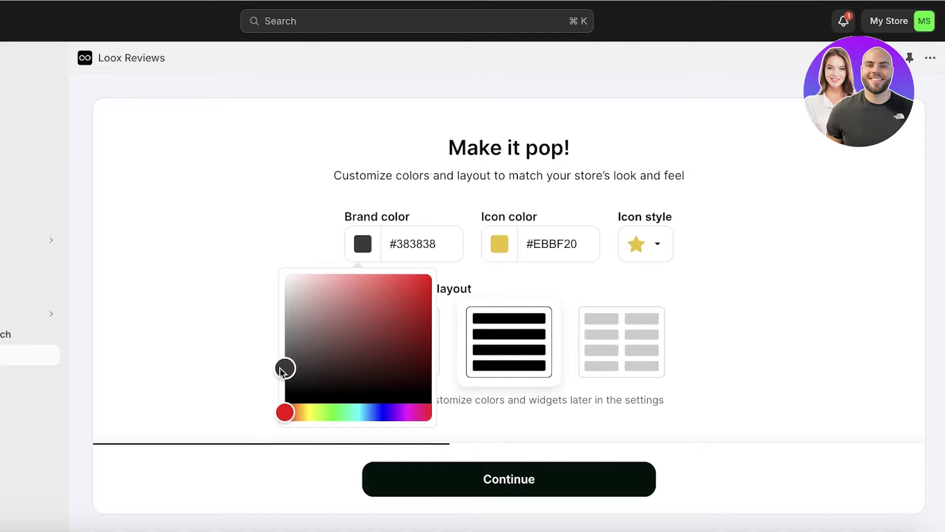
pyautogui.click(344, 323)
# - Pick a new icon color with a magenta-pink hue and continue to the review request timing
pyautogui.click(501, 249)
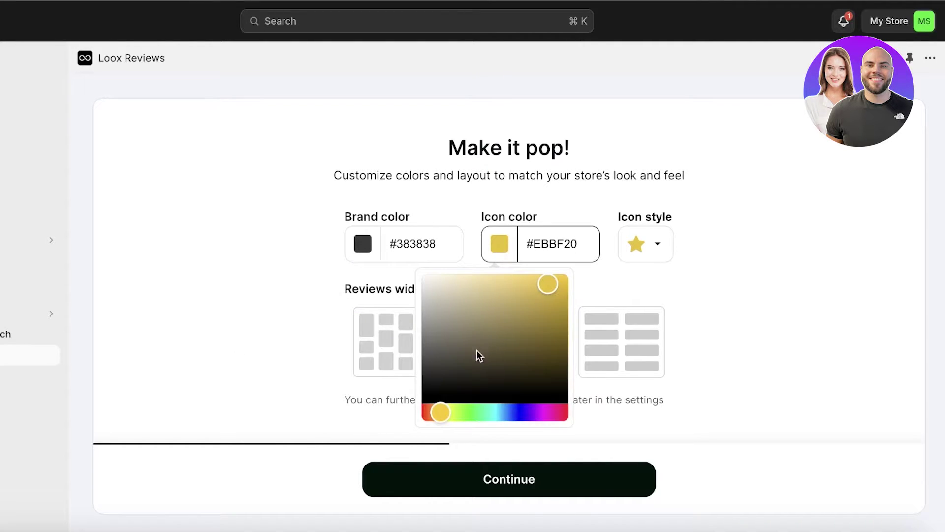
pyautogui.moveTo(533, 412); pyautogui.dragTo(555, 413)
pyautogui.moveTo(557, 356); pyautogui.dragTo(509, 298)
pyautogui.click(814, 282)
pyautogui.click(512, 491)
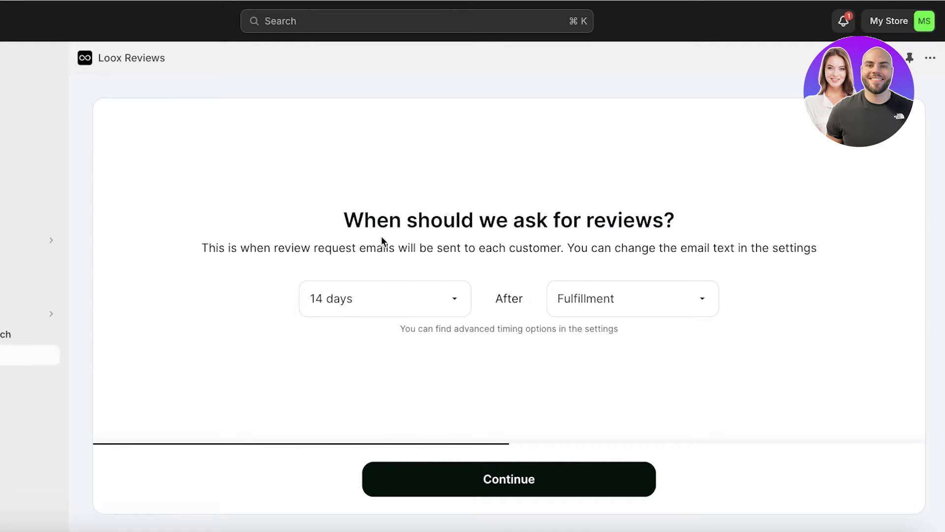
# - Schedule the review request emails for 6 days after Fulfillment
pyautogui.click(355, 302)
pyautogui.scroll(-3, 379, 422)
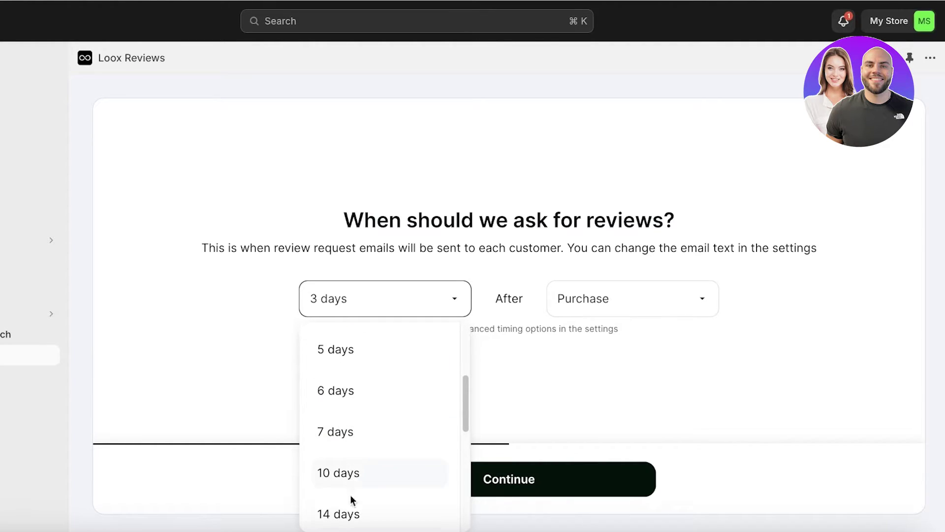
pyautogui.click(344, 387)
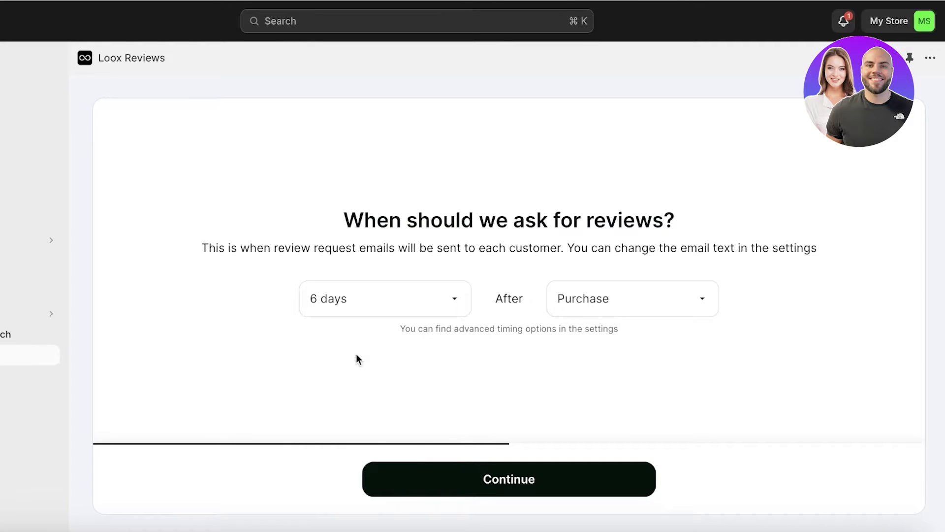
pyautogui.click(669, 295)
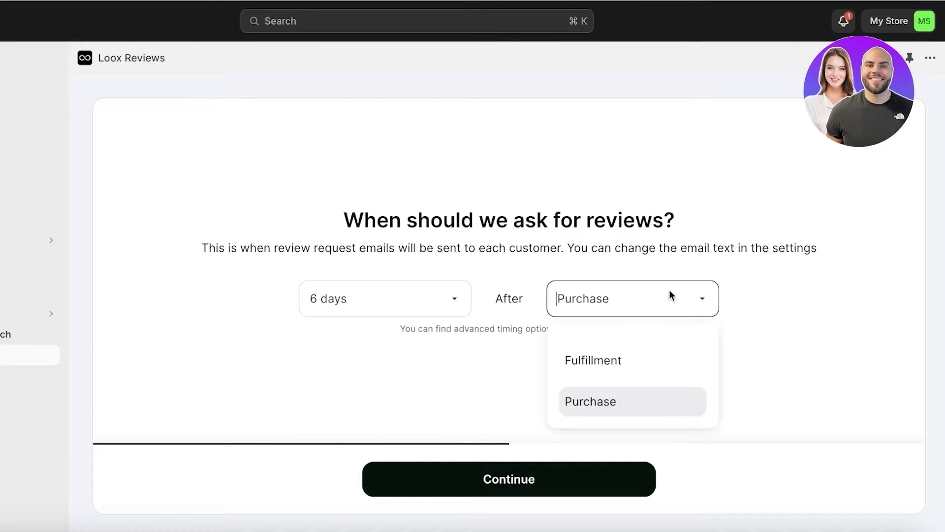
pyautogui.click(624, 374)
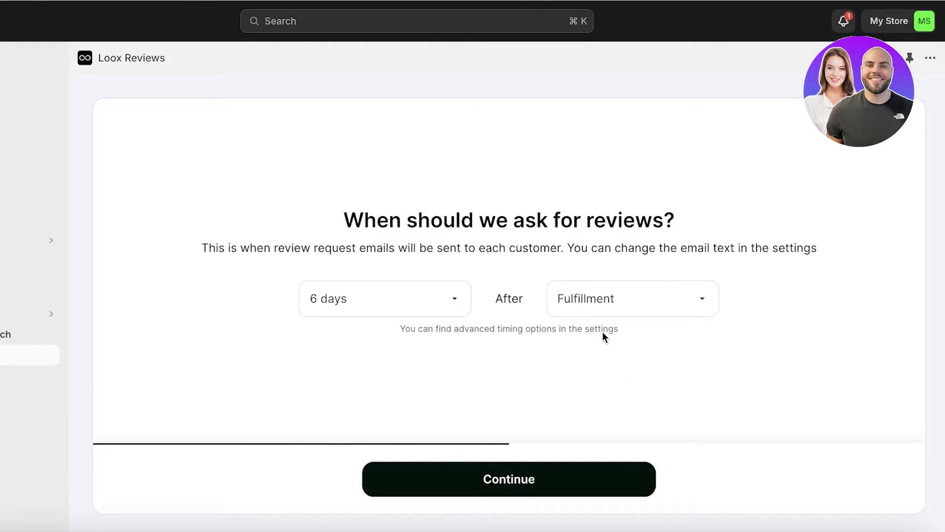
# - Alternate the review request trigger between Purchase and Fulfillment, ending on Fulfillment
pyautogui.click(583, 300)
pyautogui.click(611, 394)
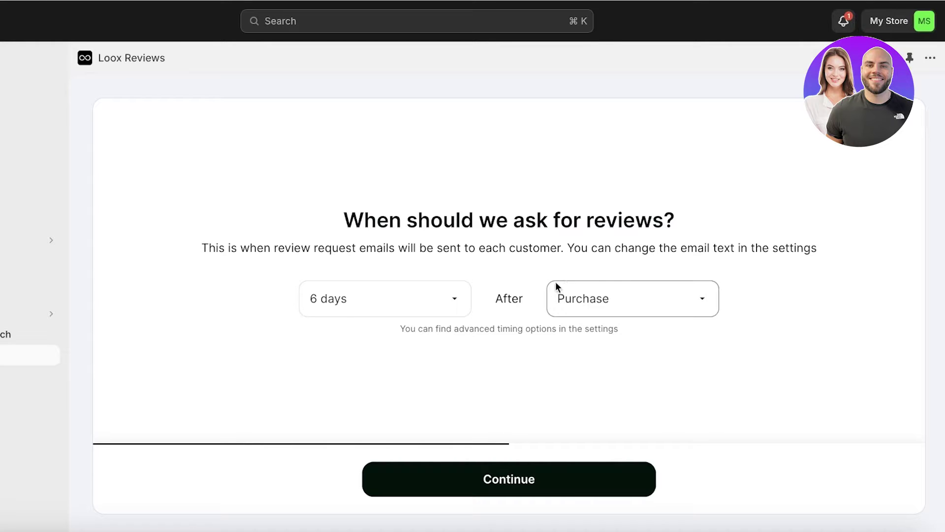
pyautogui.click(584, 297)
pyautogui.click(580, 362)
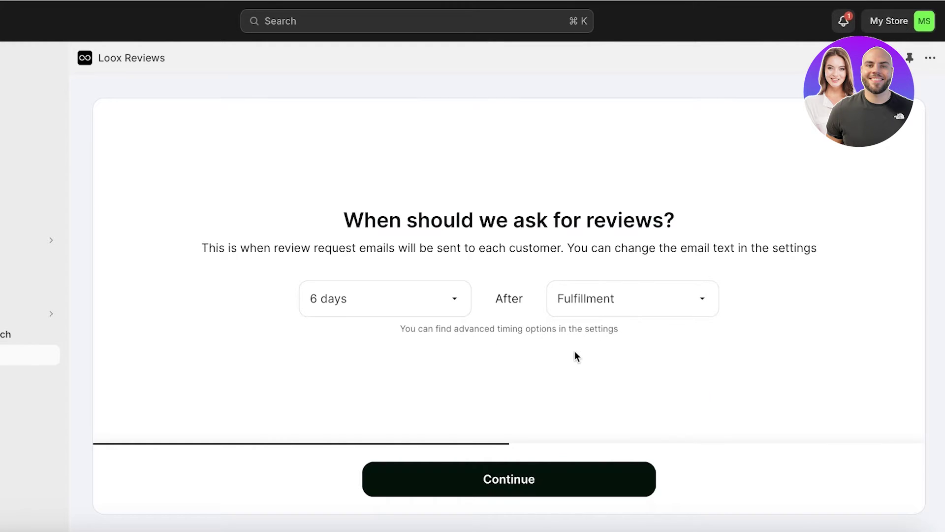
pyautogui.click(593, 303)
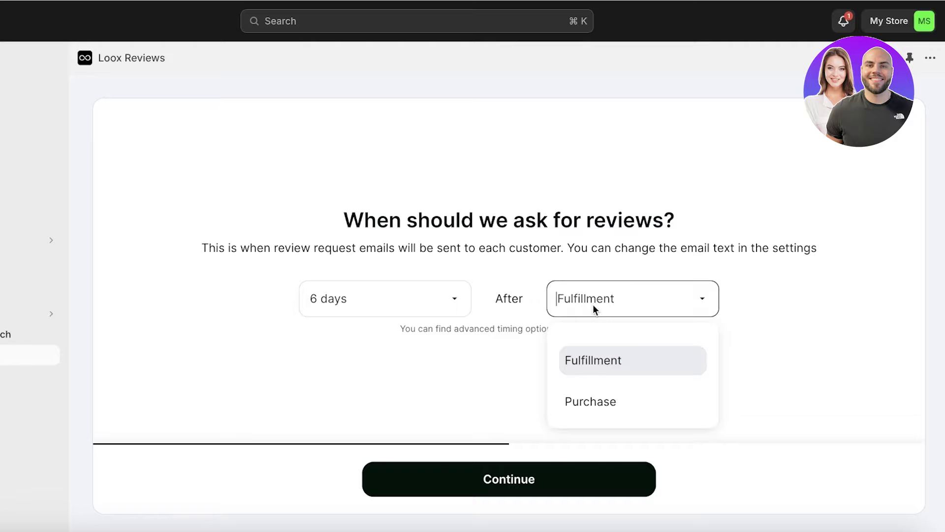
pyautogui.click(601, 400)
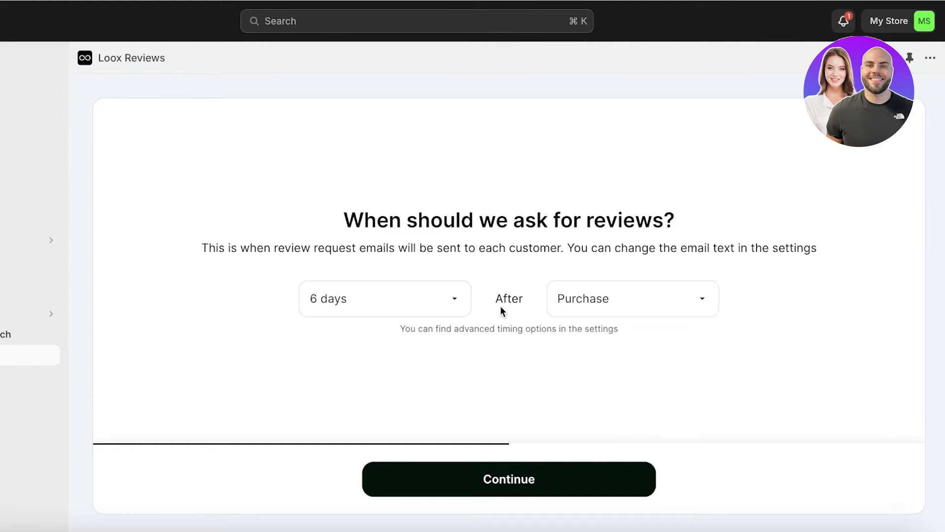
pyautogui.click(611, 292)
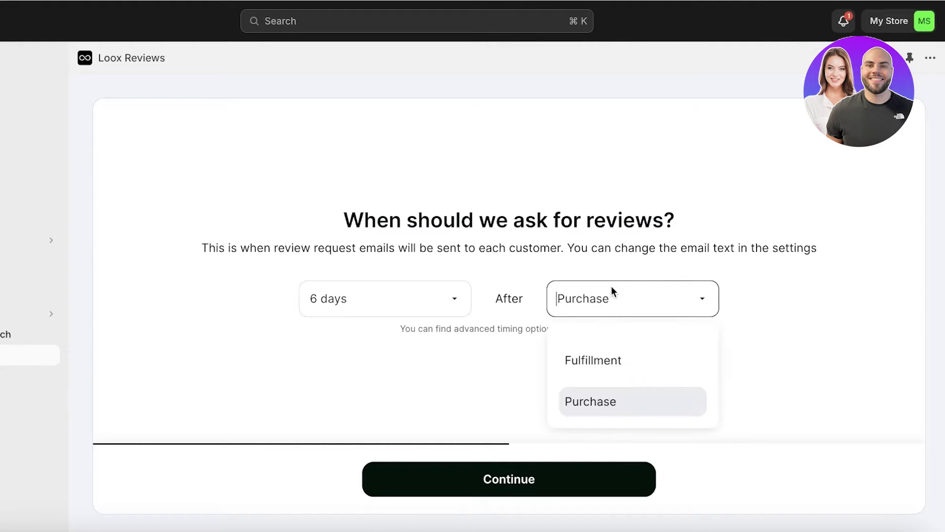
pyautogui.click(627, 360)
# - Set the review request delay to 2 days, reselect the delay once more, and continue to the photo and video review discount
pyautogui.click(343, 312)
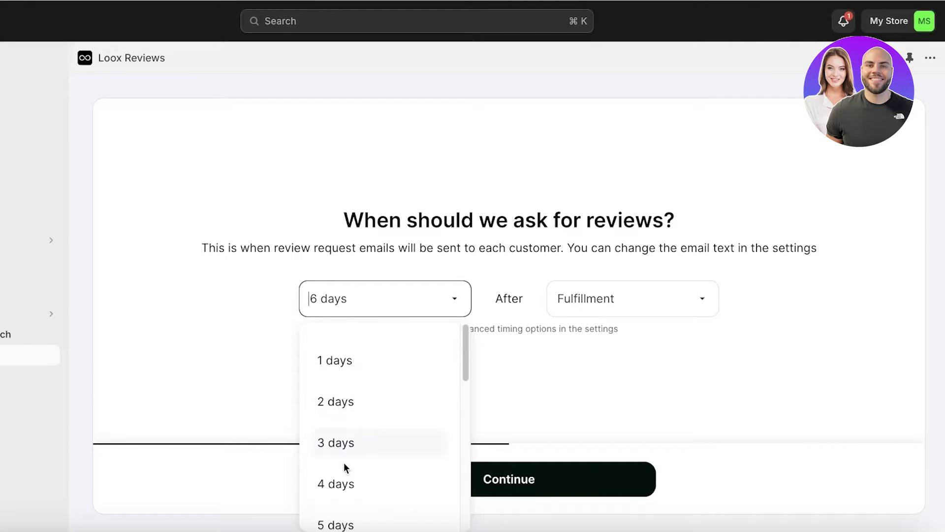
pyautogui.click(327, 405)
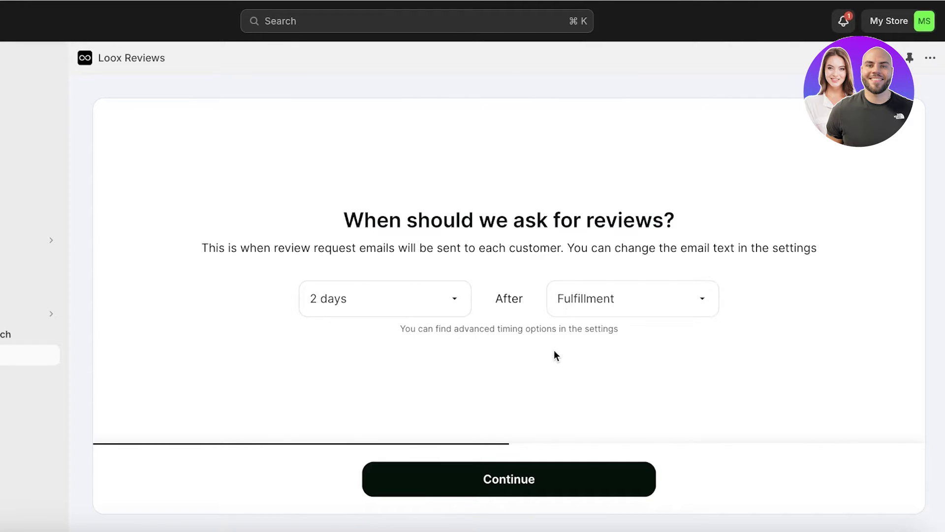
pyautogui.click(443, 299)
pyautogui.click(375, 376)
pyautogui.click(508, 480)
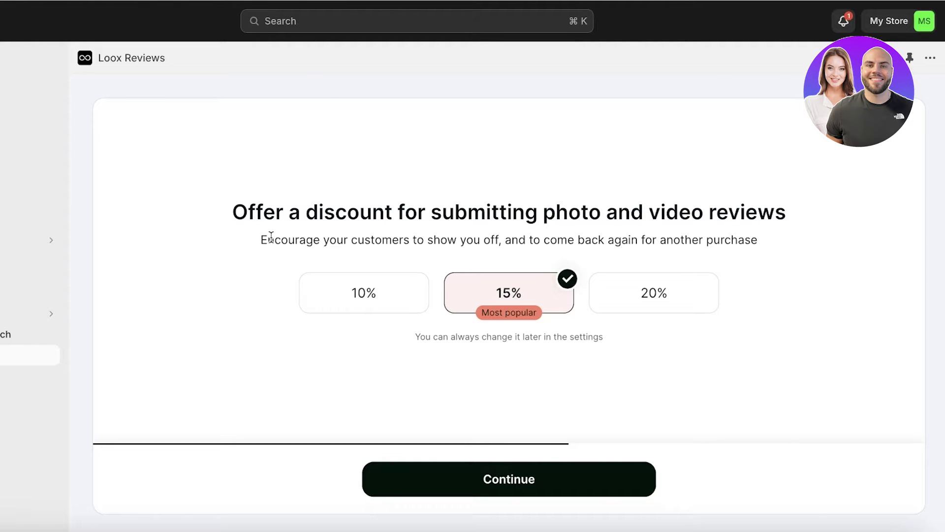
# - Choose the 10% discount for photo and video reviews, and set the referral friend discount to 1%
pyautogui.click(310, 312)
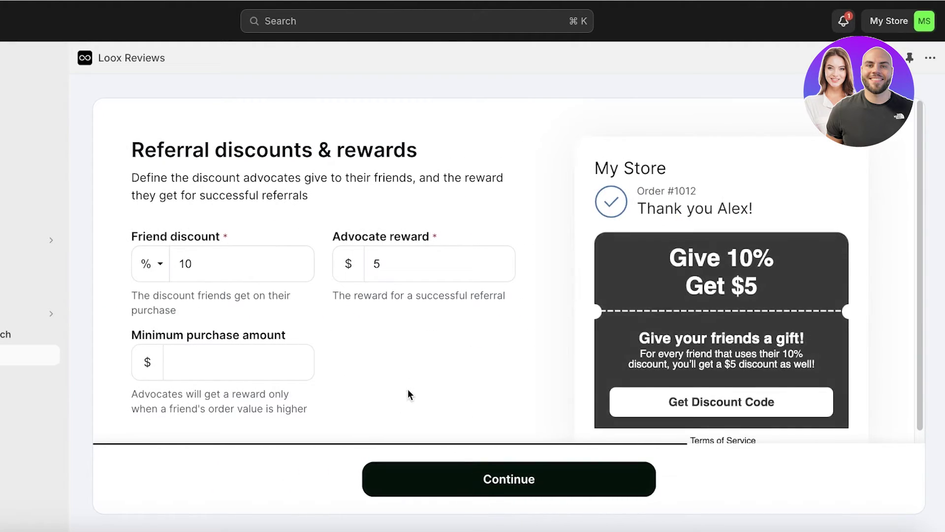
pyautogui.scroll(-1, 614, 340)
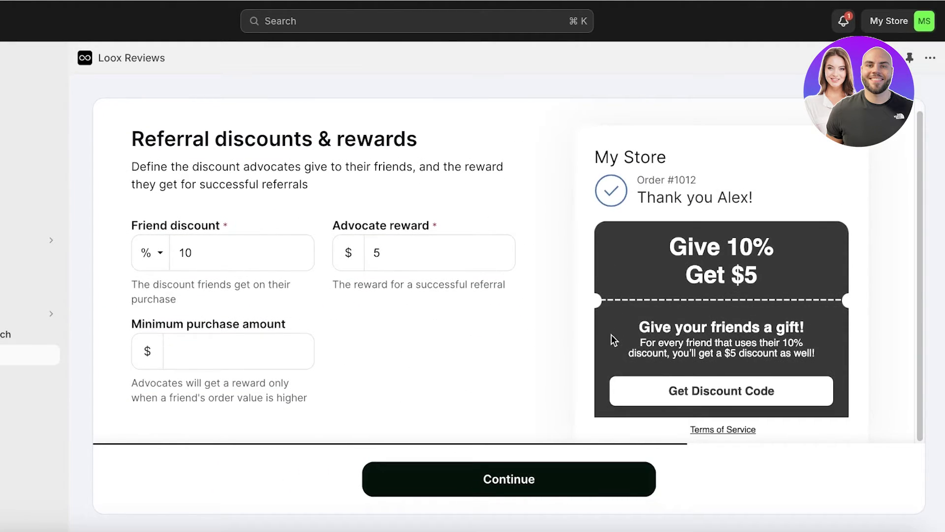
pyautogui.click(221, 252)
pyautogui.press('BackSpace')
pyautogui.write('1')
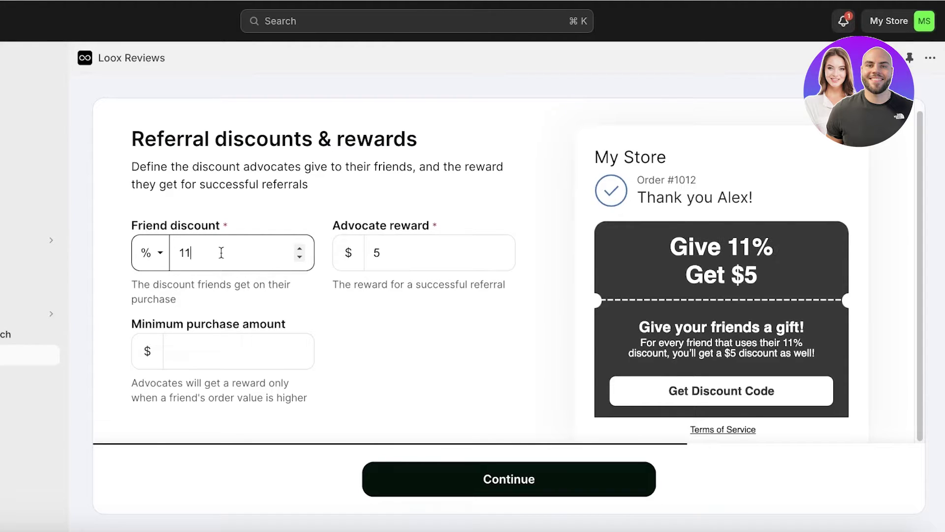
pyautogui.press('BackSpace')
# - Set the advocate reward to $1 and the minimum purchase amount to $10, and continue the setup
pyautogui.click(458, 260)
pyautogui.press('BackSpace')
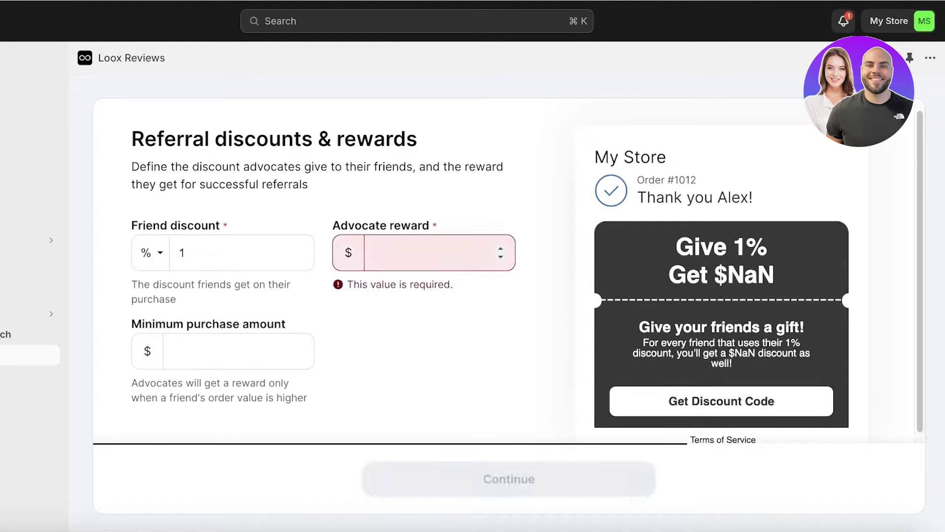
pyautogui.write('1')
pyautogui.click(176, 358)
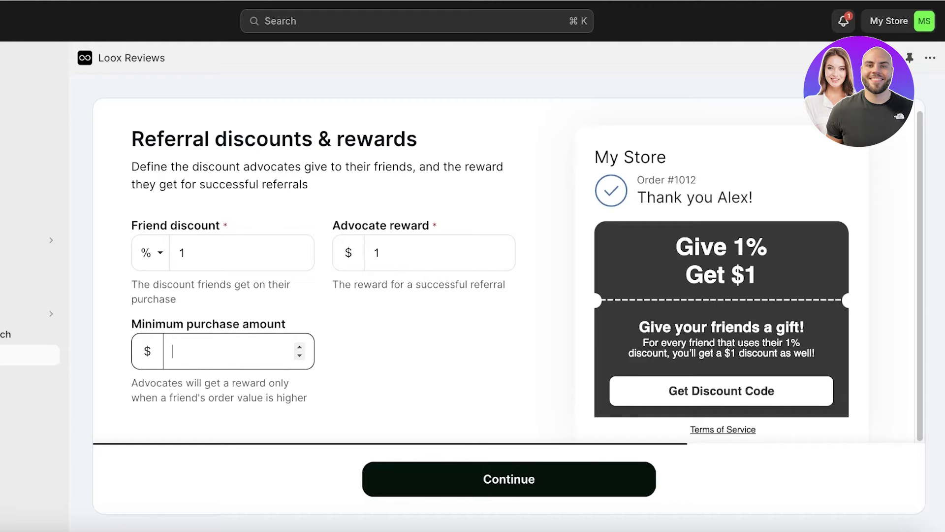
pyautogui.write('1000')
pyautogui.press('BackSpace')
pyautogui.press('BackSpace')
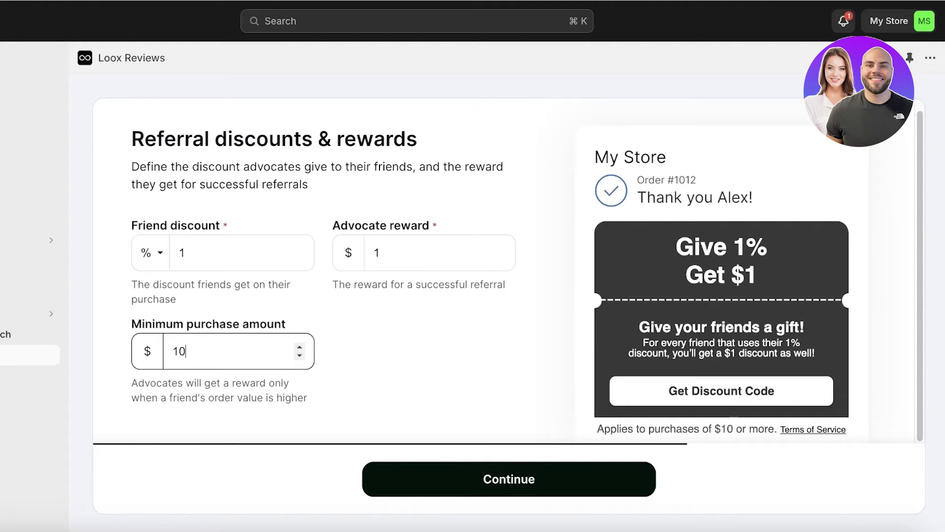
pyautogui.click(488, 479)
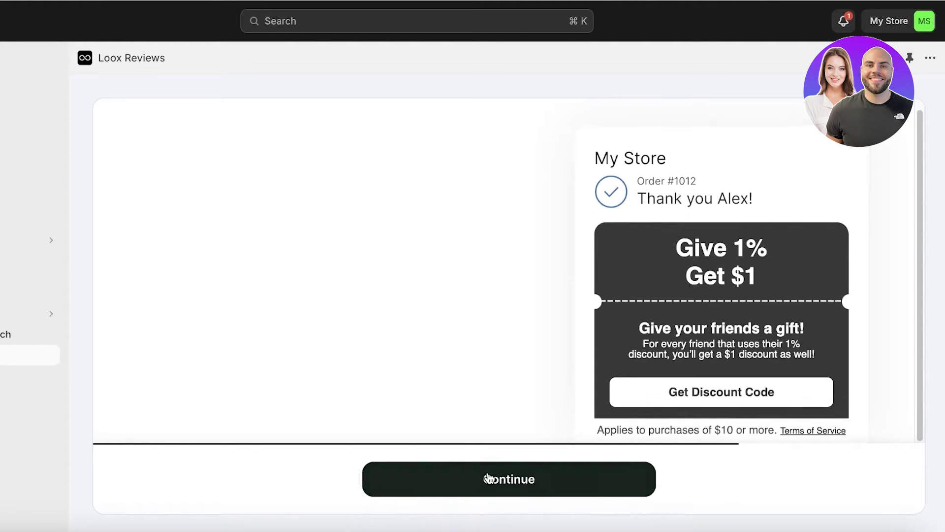
# - Turn off displaying the referrals widget after purchase, and continue to the Onsite Referrals widget
pyautogui.click(147, 226)
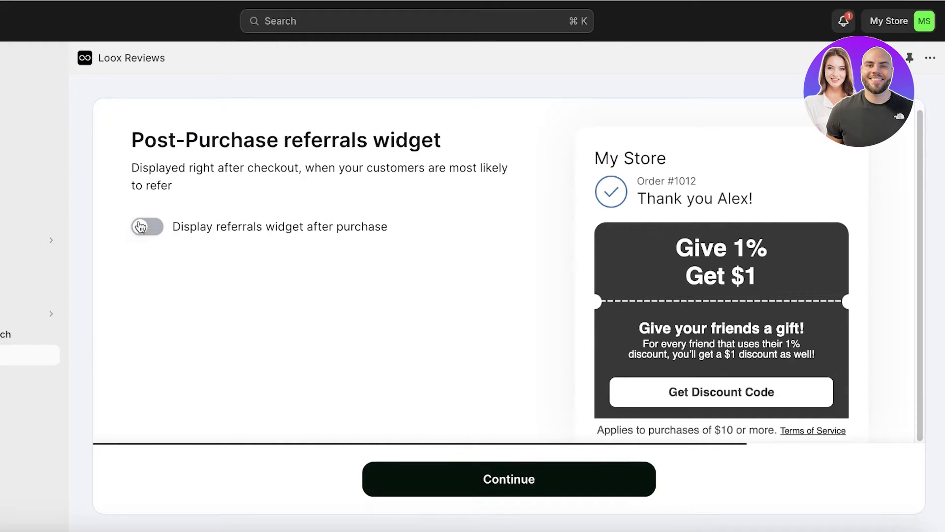
pyautogui.click(537, 480)
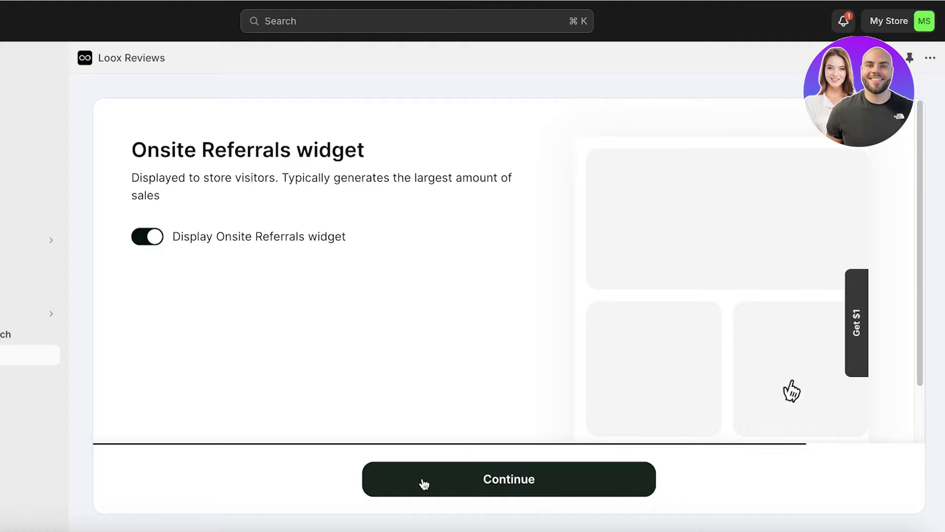
# - Turn off displaying the Onsite Referrals widget, and finish the setup with App Store as the way Loox was discovered
pyautogui.click(147, 236)
pyautogui.click(469, 495)
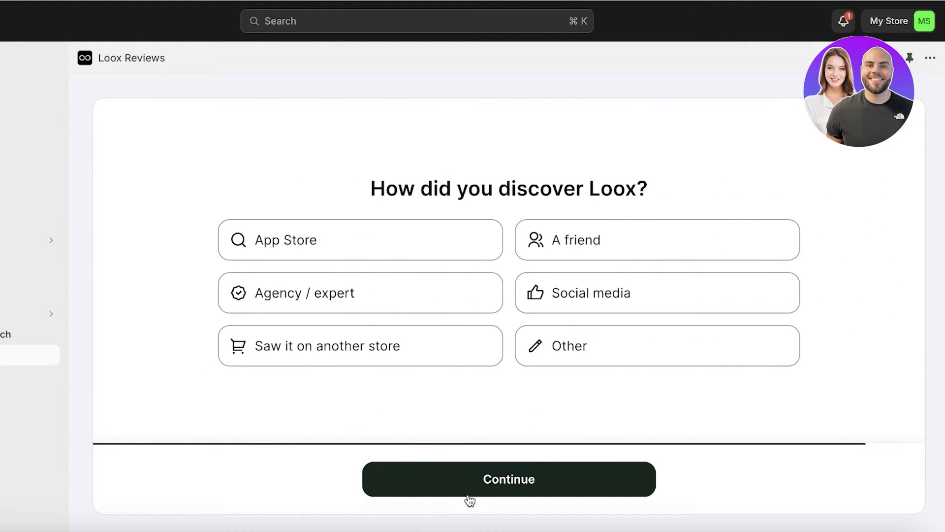
pyautogui.click(429, 249)
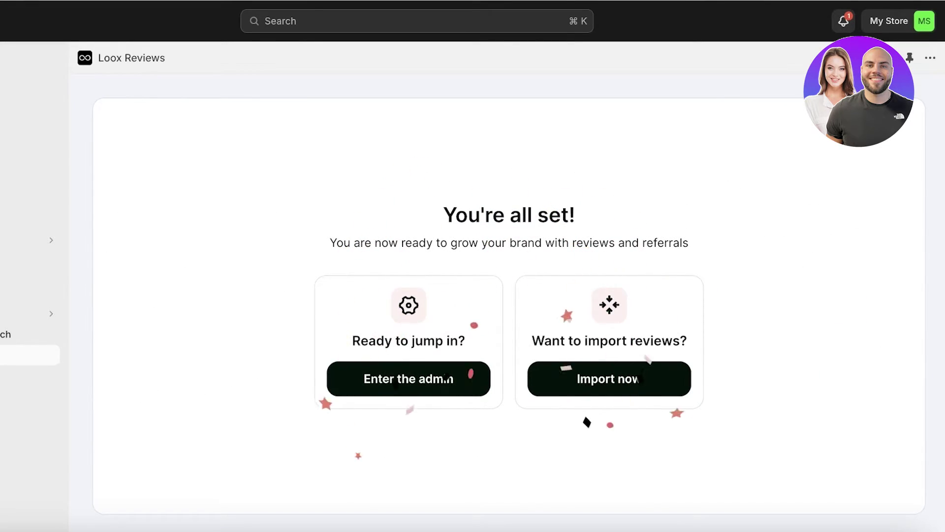
# - Enter the Loox admin and dismiss the free trial extension banner on the home page
pyautogui.click(411, 384)
pyautogui.scroll(-4, 656, 271)
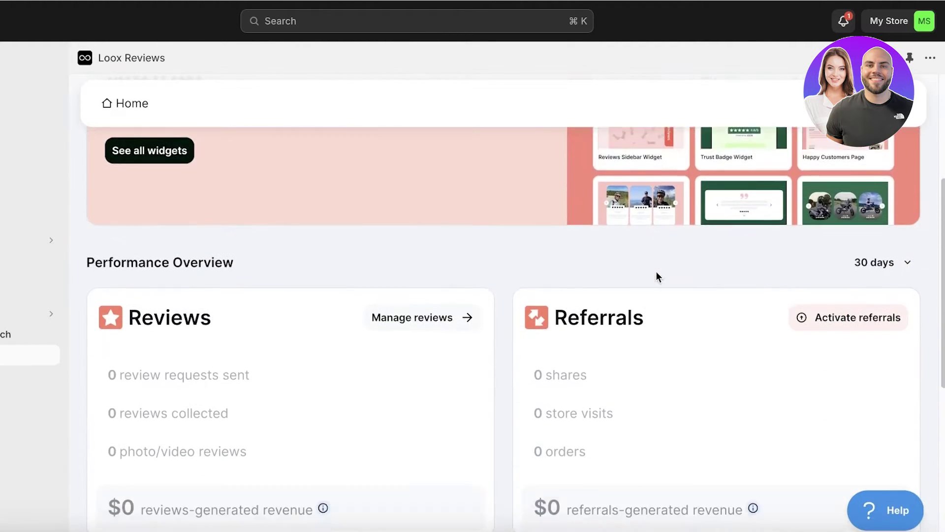
pyautogui.scroll(5, 633, 272)
pyautogui.scroll(2, 555, 290)
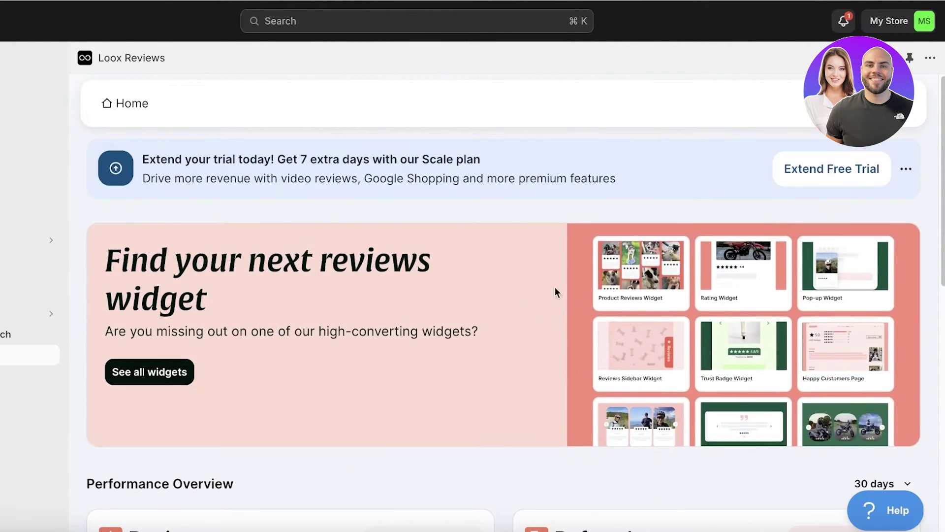
pyautogui.click(903, 168)
pyautogui.click(893, 198)
# - Expand General appearance in the Loox branding settings and set the widgets font to Open Sans
pyautogui.scroll(-6, 599, 288)
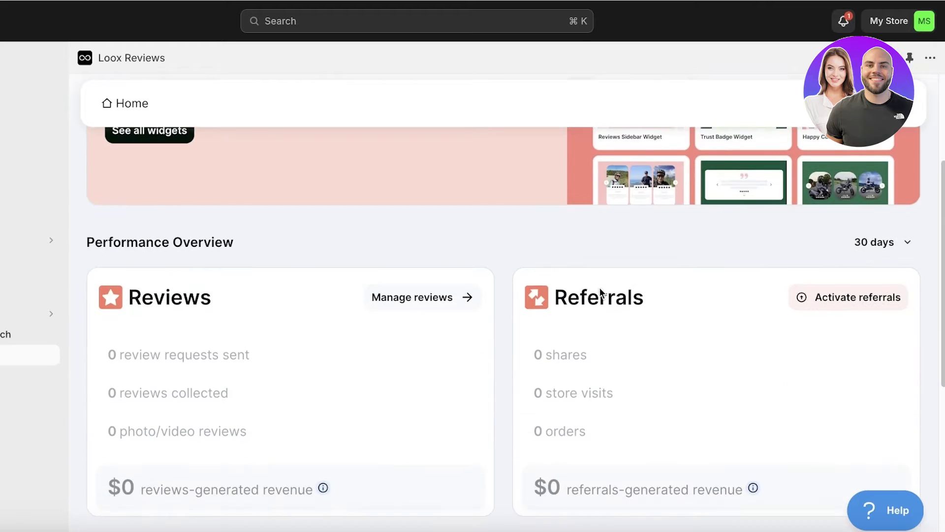
pyautogui.scroll(2, 437, 224)
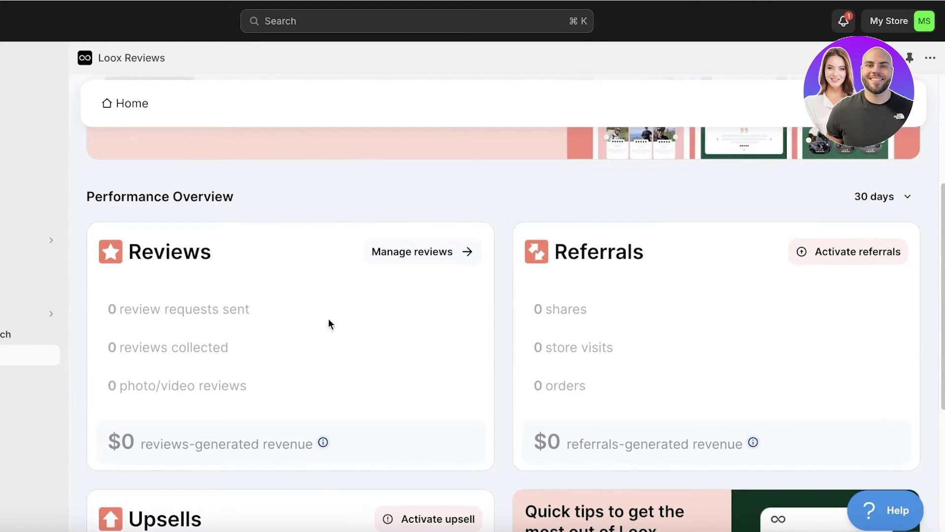
pyautogui.scroll(-5, 141, 266)
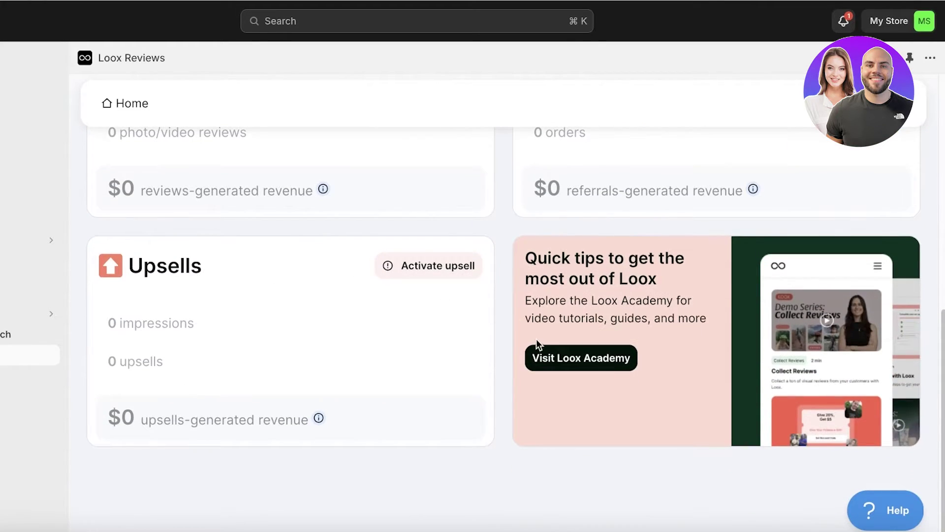
pyautogui.scroll(6, 537, 340)
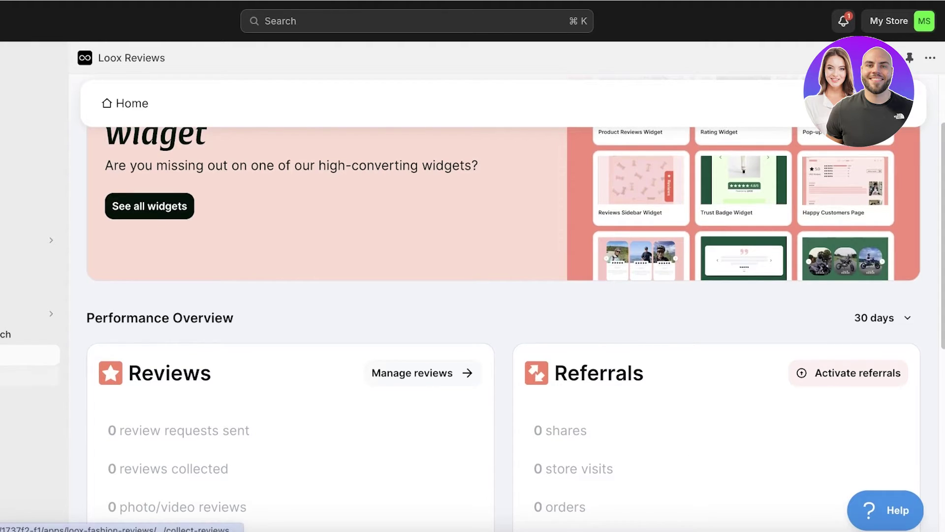
pyautogui.click(30, 437)
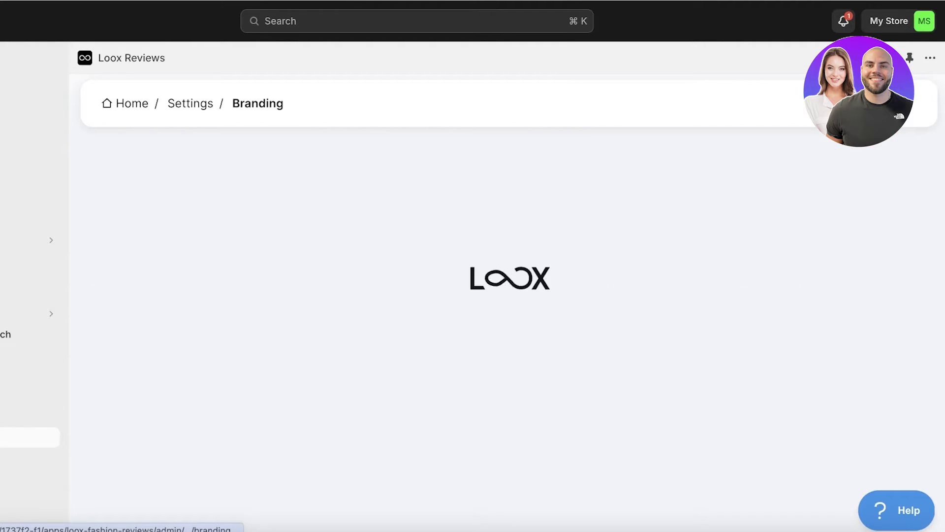
pyautogui.click(393, 184)
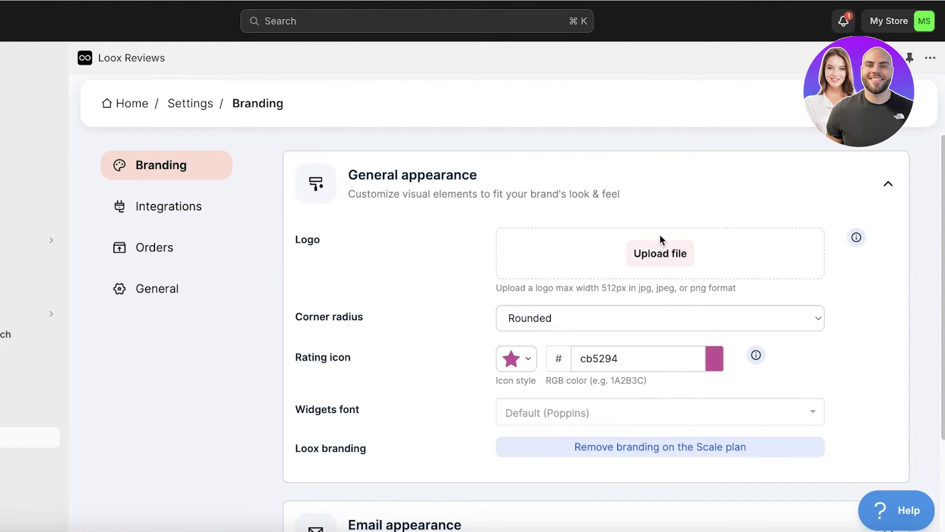
pyautogui.scroll(-1, 517, 340)
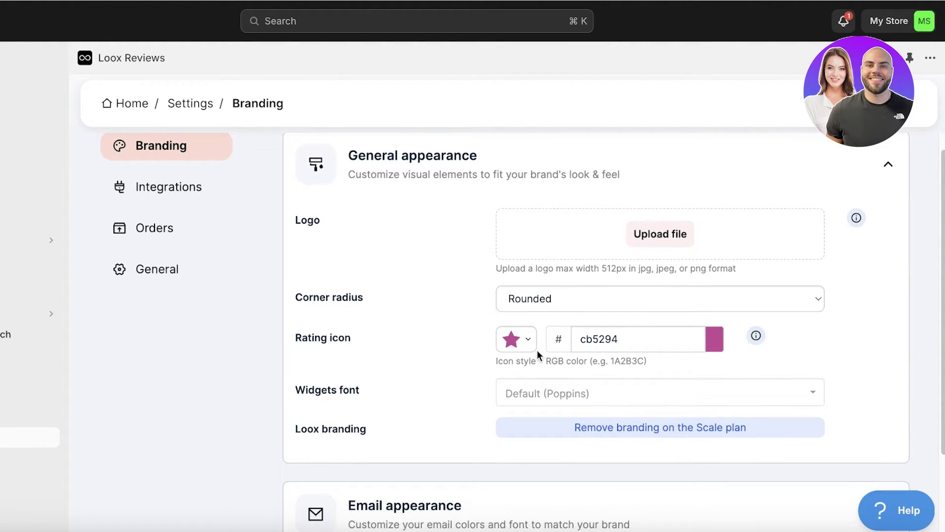
pyautogui.click(529, 393)
pyautogui.click(531, 265)
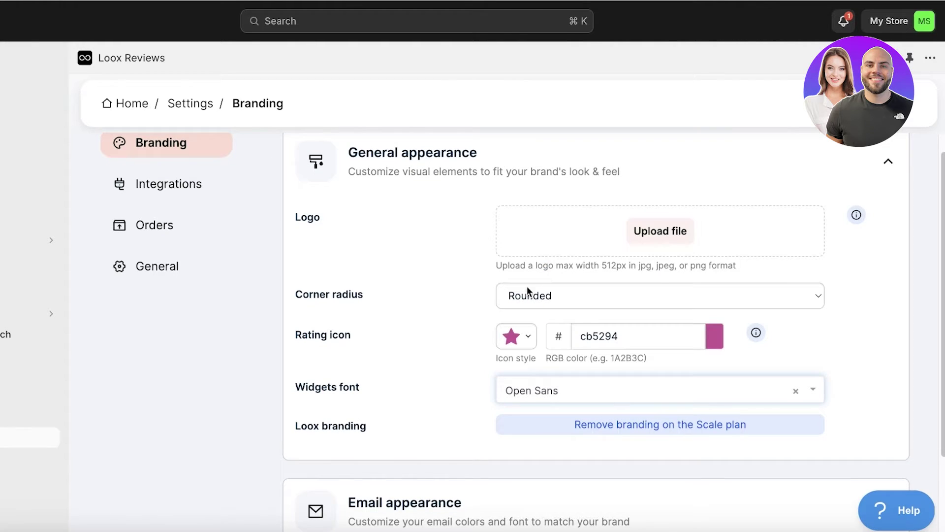
# - Expand the Email appearance section and look at replacing the email banner image, leaving the file picker without choosing a file
pyautogui.scroll(-2, 494, 390)
pyautogui.click(492, 397)
pyautogui.scroll(-4, 483, 410)
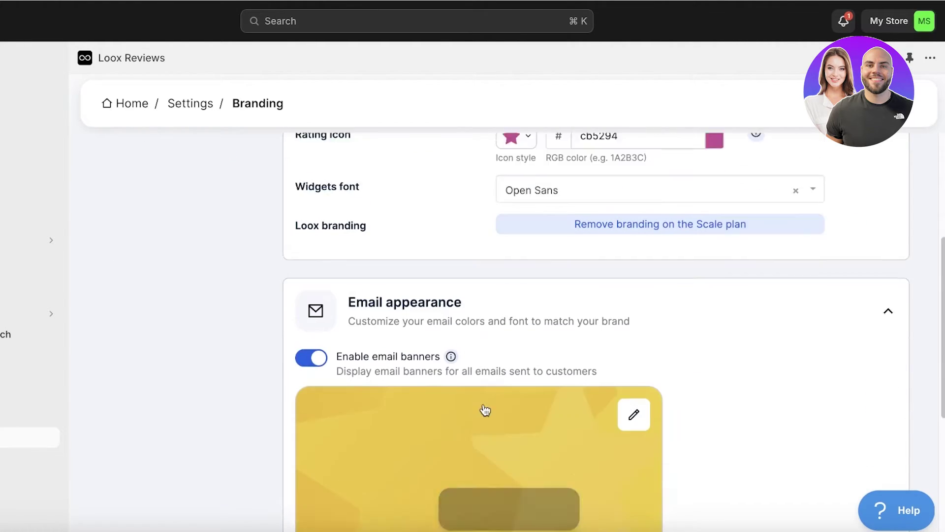
pyautogui.scroll(-3, 628, 279)
pyautogui.scroll(3, 604, 245)
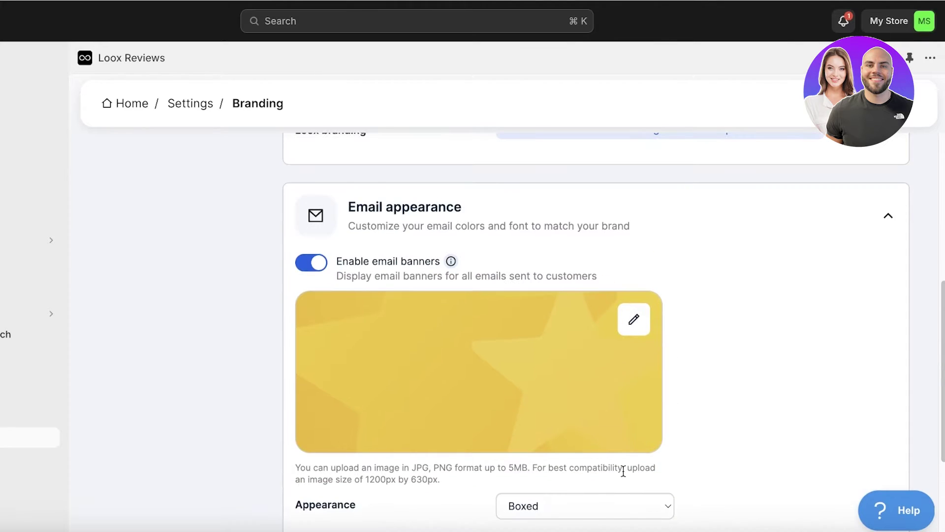
pyautogui.click(634, 315)
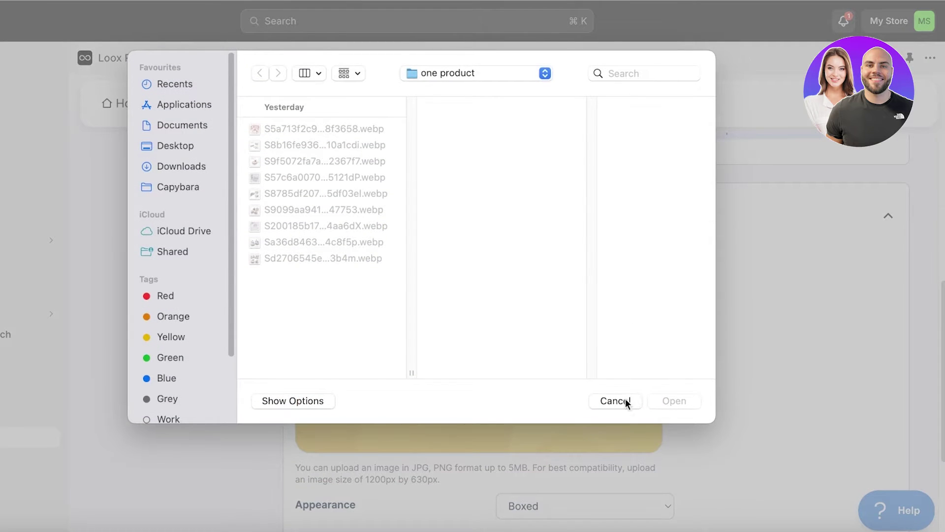
pyautogui.click(615, 401)
# - Look through the available apps in the Integrations settings, and open the Orders settings
pyautogui.scroll(5, 411, 252)
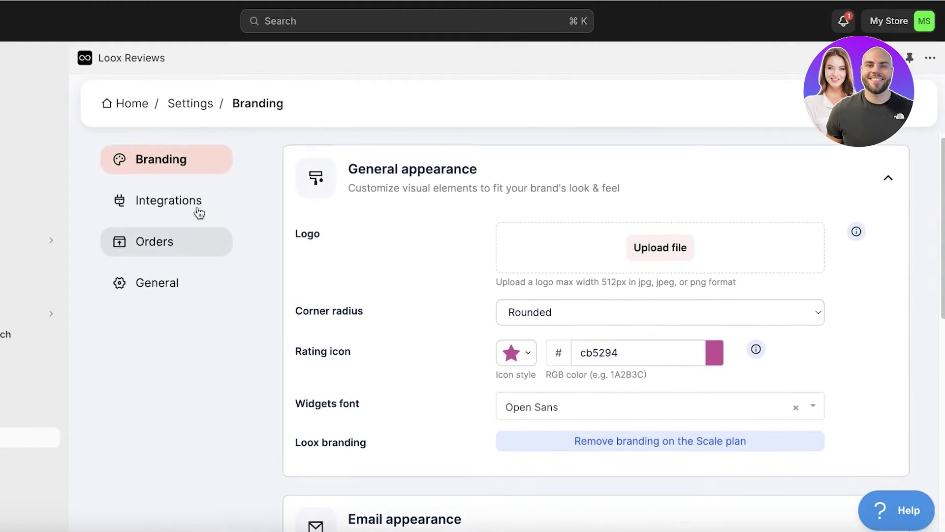
pyautogui.click(119, 205)
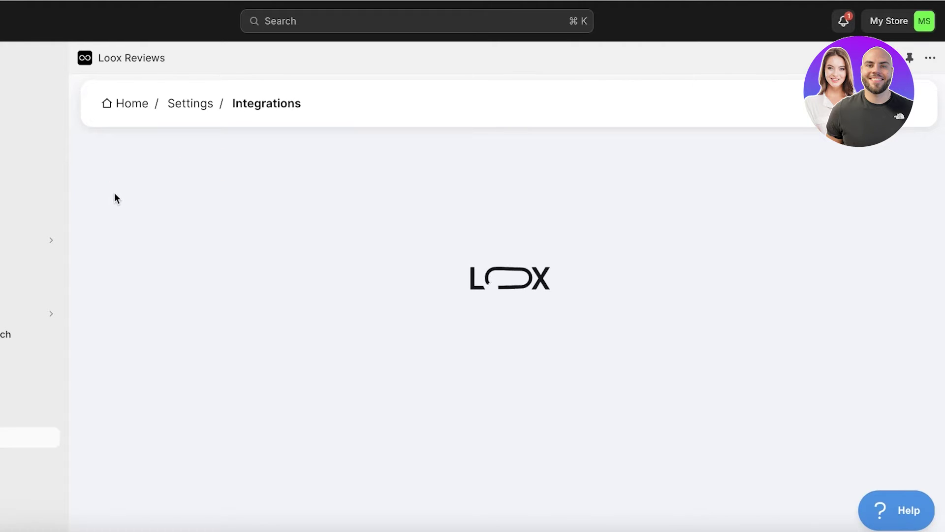
pyautogui.scroll(-7, 512, 256)
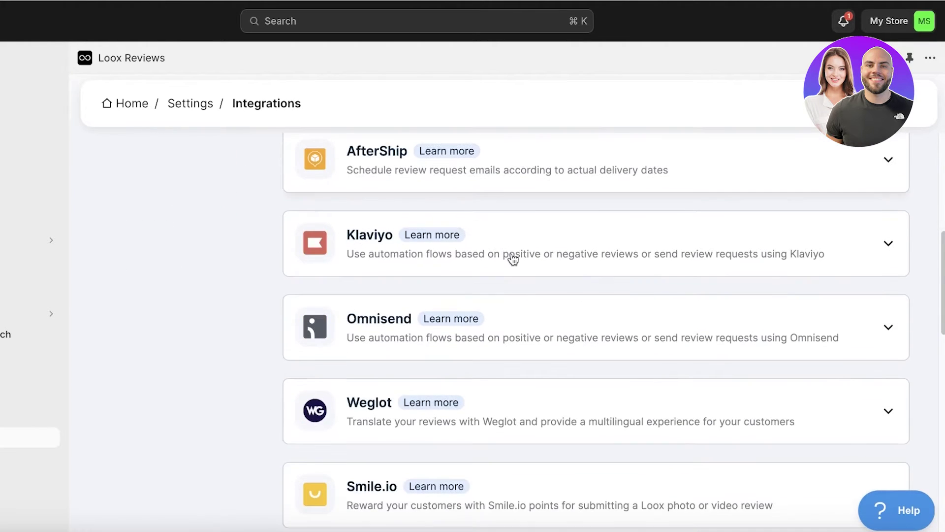
pyautogui.scroll(7, 243, 318)
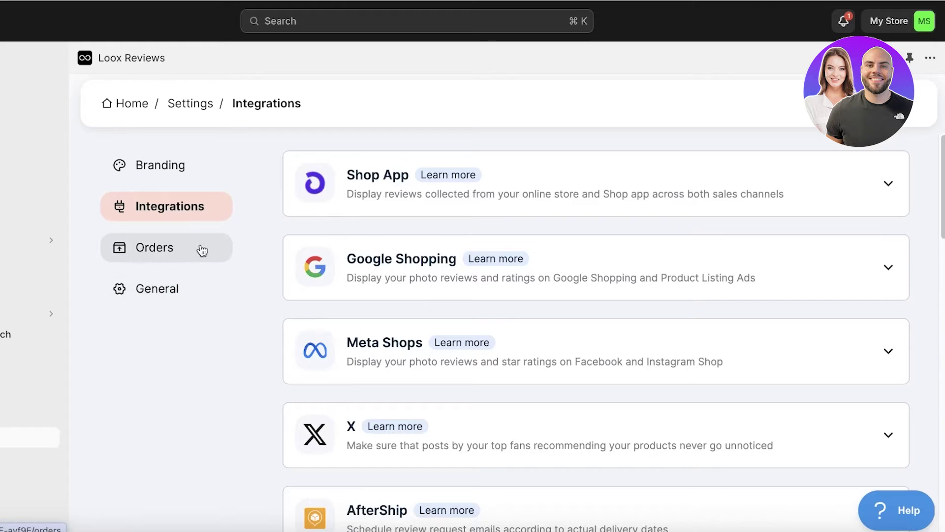
pyautogui.click(202, 251)
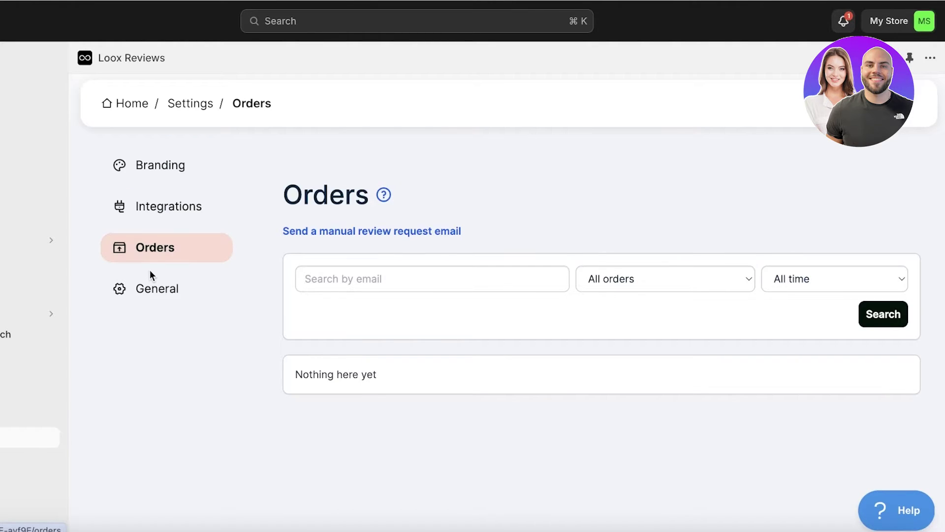
# - Open the General settings, examine the Localization language options, and collapse that section
pyautogui.click(150, 291)
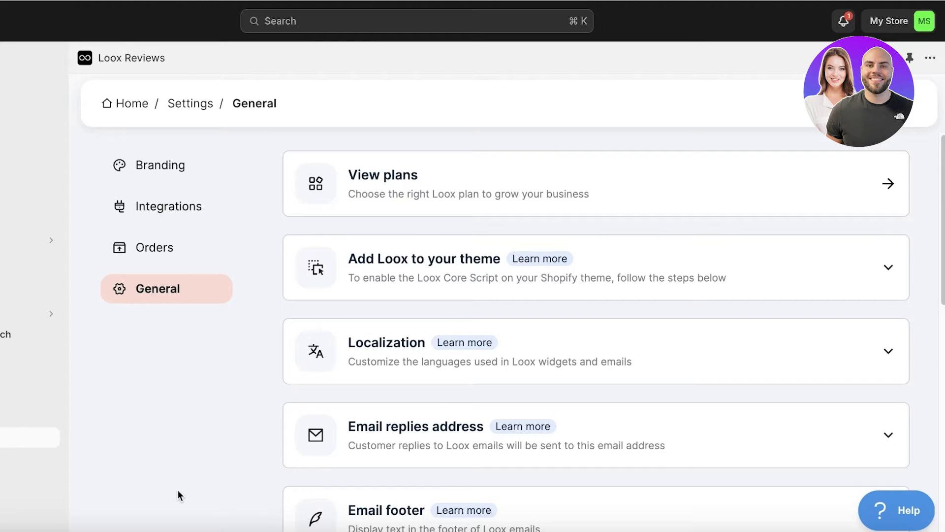
pyautogui.click(342, 361)
pyautogui.scroll(-3, 345, 362)
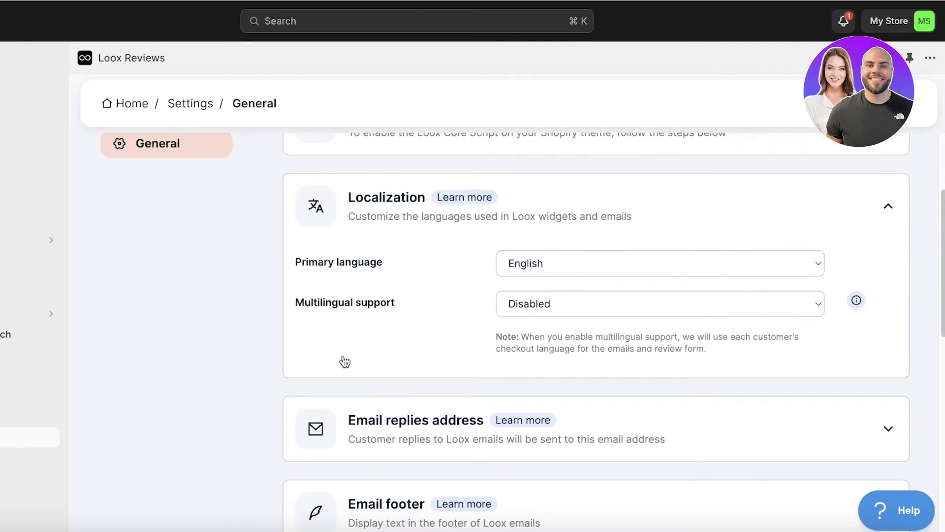
pyautogui.click(363, 221)
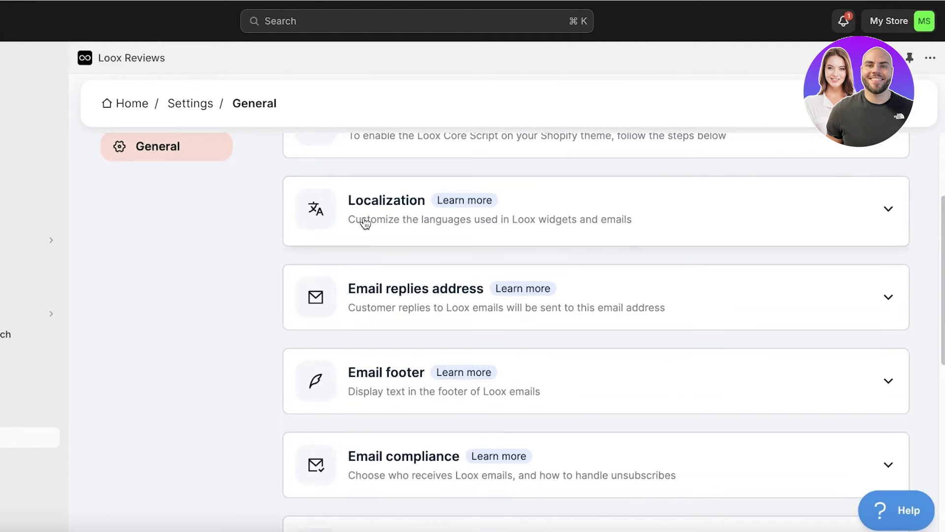
# - Turn off the Transparency disclosure for reviews marked as verified by the store owner, and toggle the site visitor disclosure off and back on
pyautogui.scroll(-7, 362, 246)
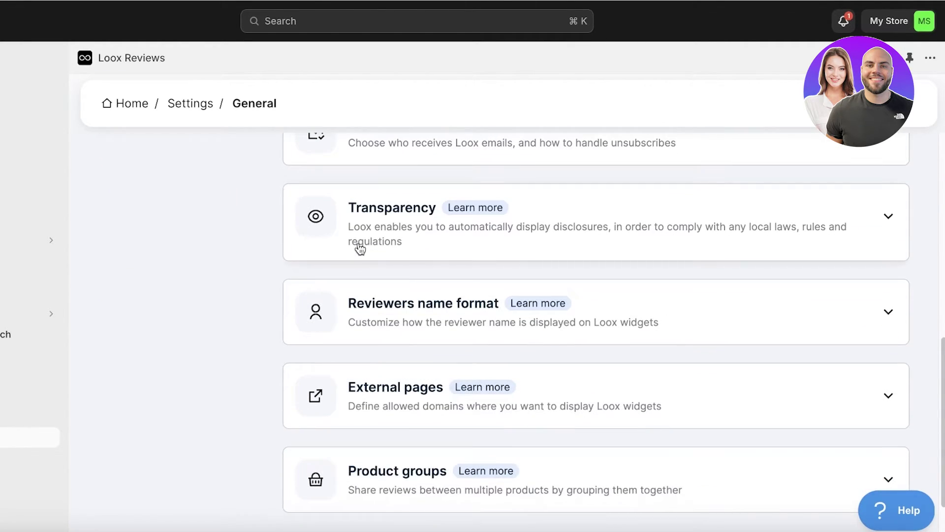
pyautogui.click(360, 248)
pyautogui.scroll(-1, 361, 249)
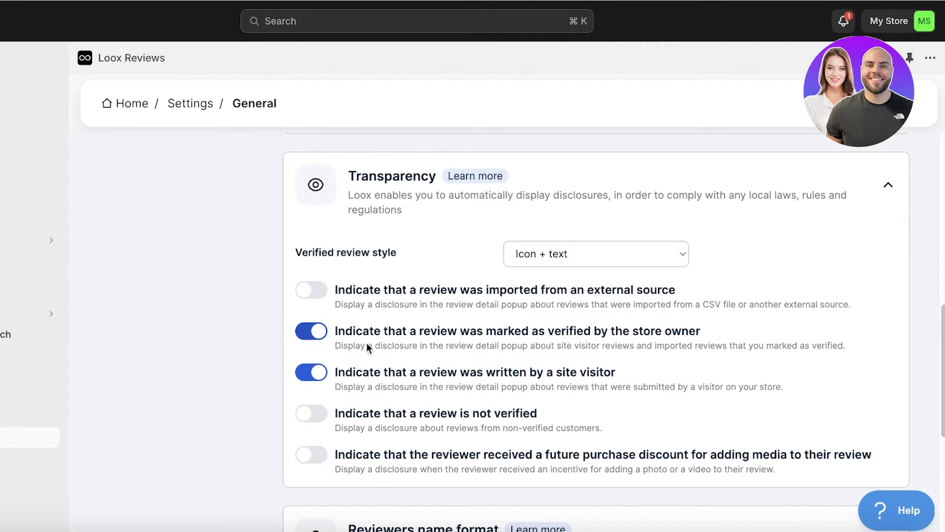
pyautogui.click(312, 331)
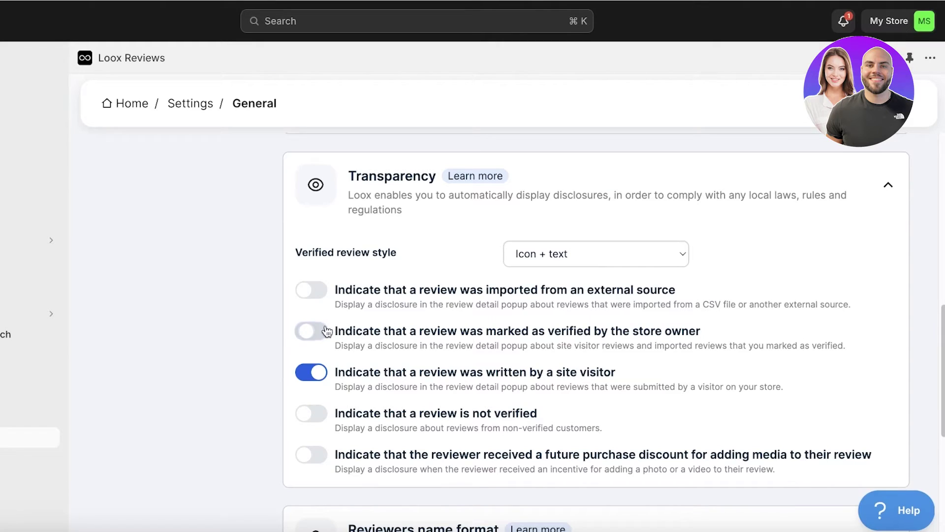
pyautogui.click(312, 379)
pyautogui.click(386, 380)
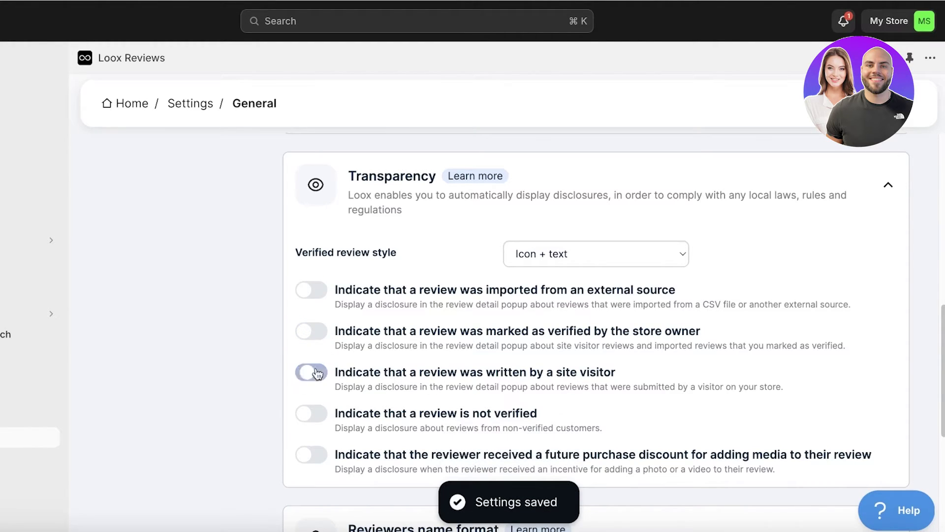
pyautogui.scroll(-1, 285, 420)
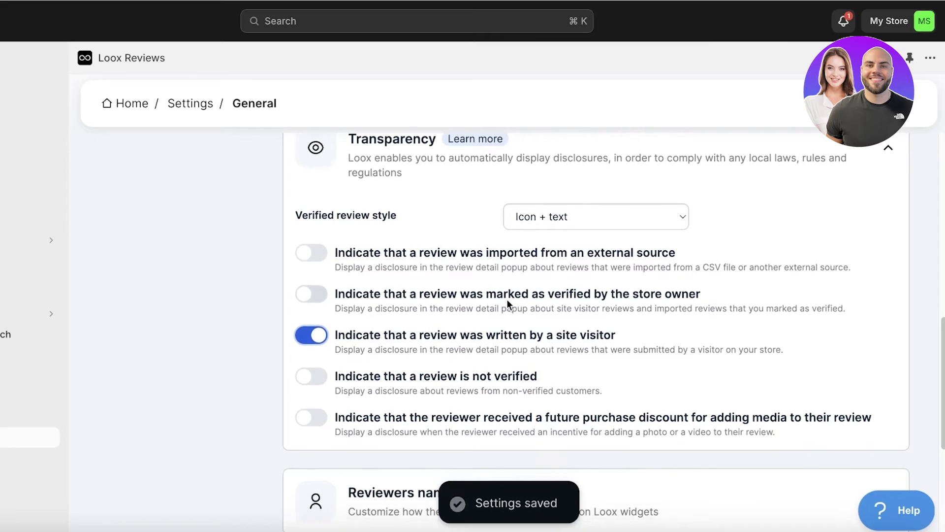
pyautogui.scroll(3, 507, 304)
pyautogui.click(414, 289)
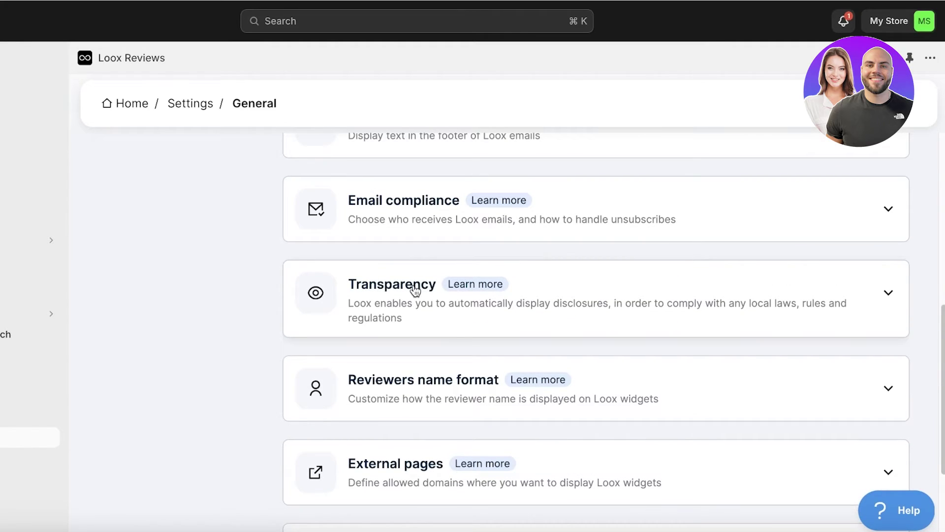
pyautogui.click(415, 290)
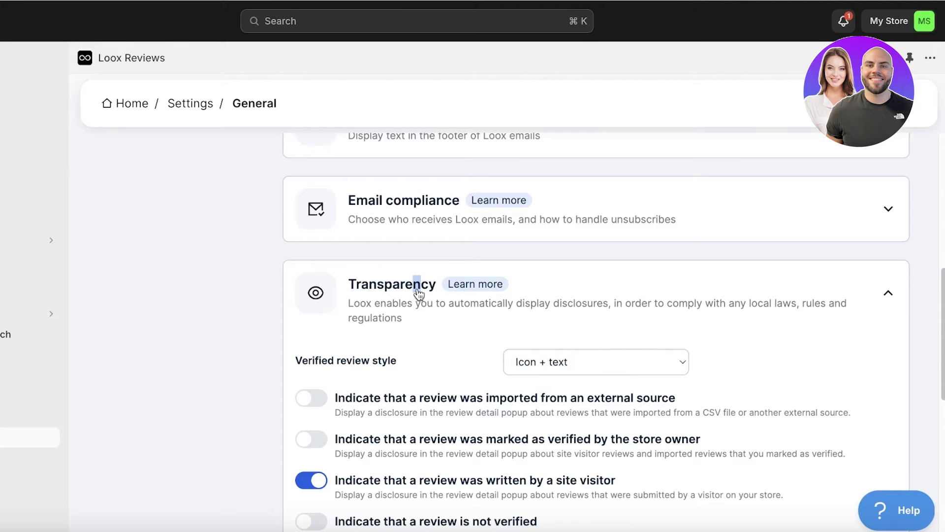
pyautogui.scroll(-5, 419, 295)
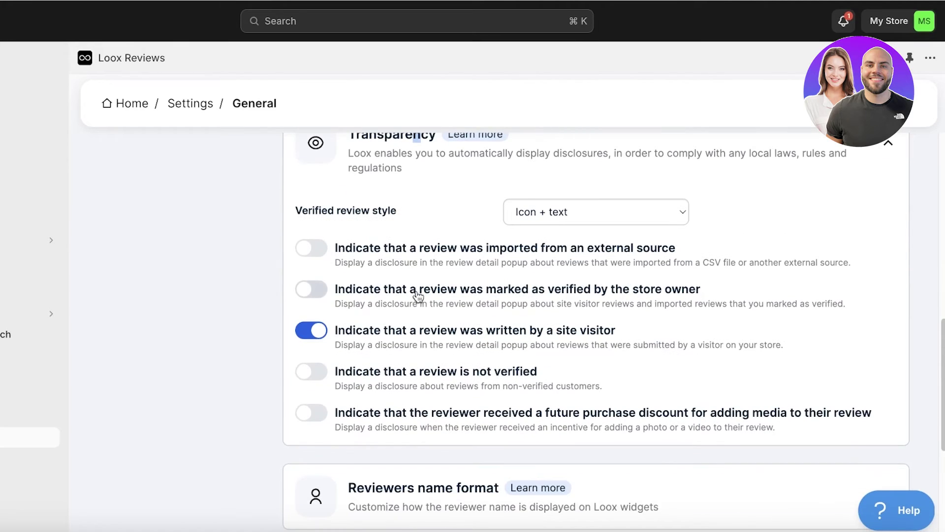
pyautogui.scroll(-3, 418, 305)
# - Examine the display name options under Reviewers name format, and expand the External pages section
pyautogui.click(419, 284)
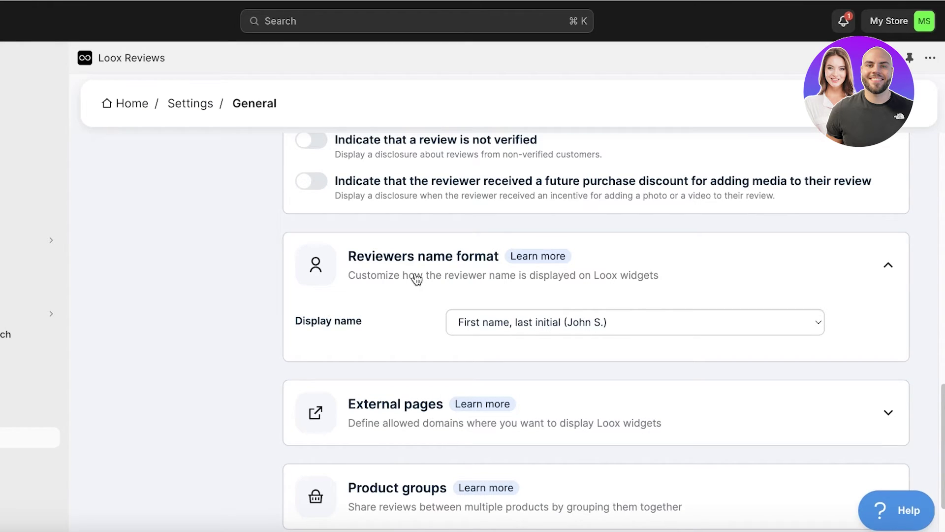
pyautogui.click(521, 320)
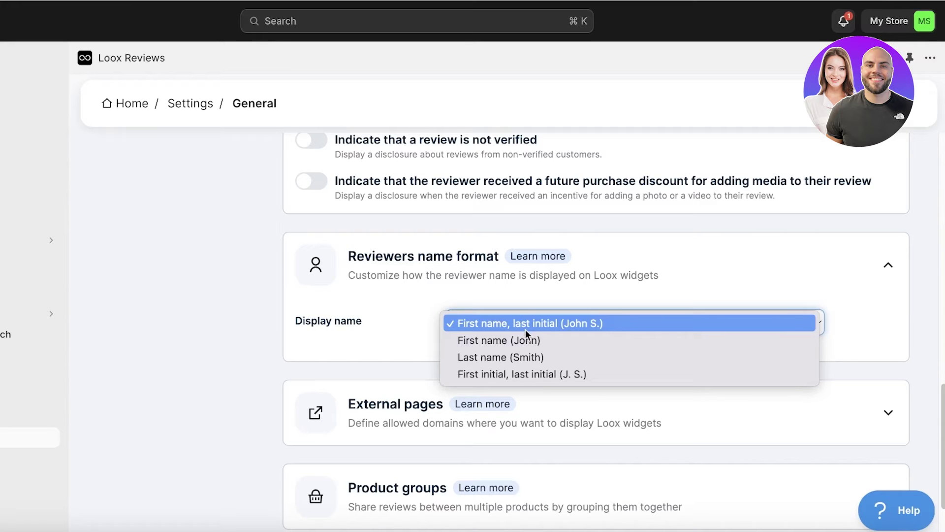
pyautogui.click(507, 310)
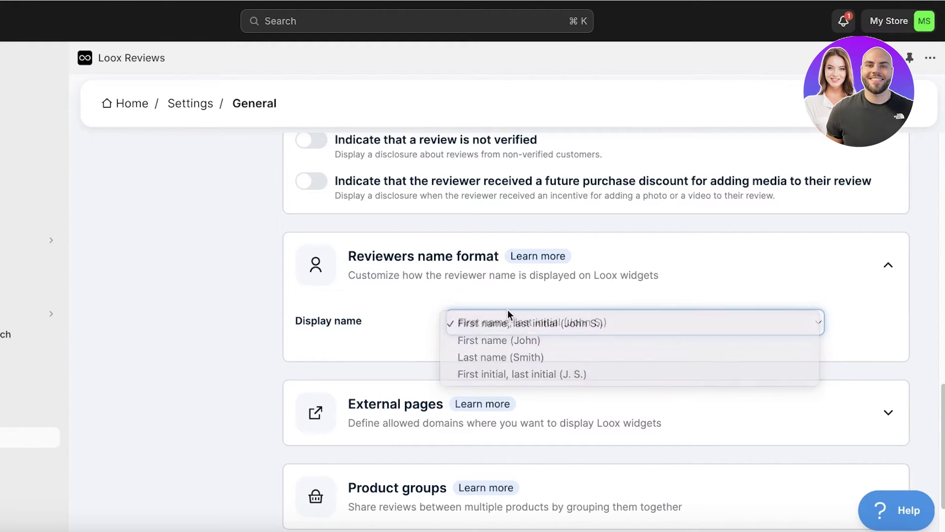
pyautogui.click(510, 315)
pyautogui.click(510, 315)
pyautogui.scroll(-2, 501, 306)
pyautogui.click(559, 327)
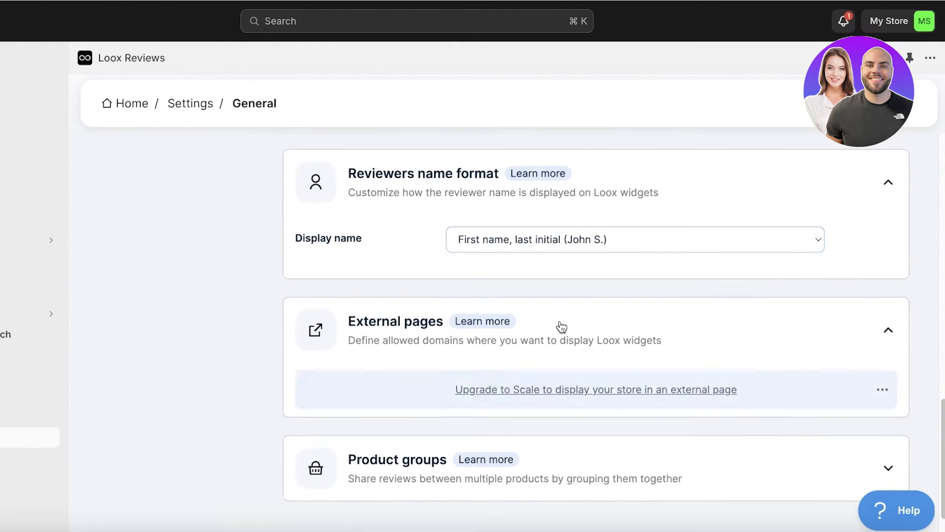
# - Collapse the External pages section and expand the Product groups section in the General settings
pyautogui.click(559, 327)
pyautogui.click(521, 426)
pyautogui.scroll(10, 399, 311)
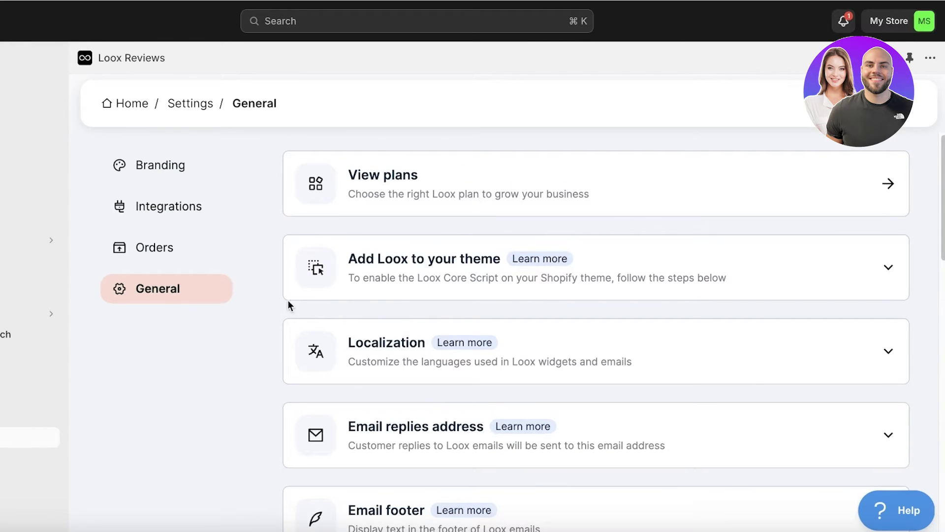
# - Try to open the Upsell page and the main page of Loox Reviews
pyautogui.click(39, 418)
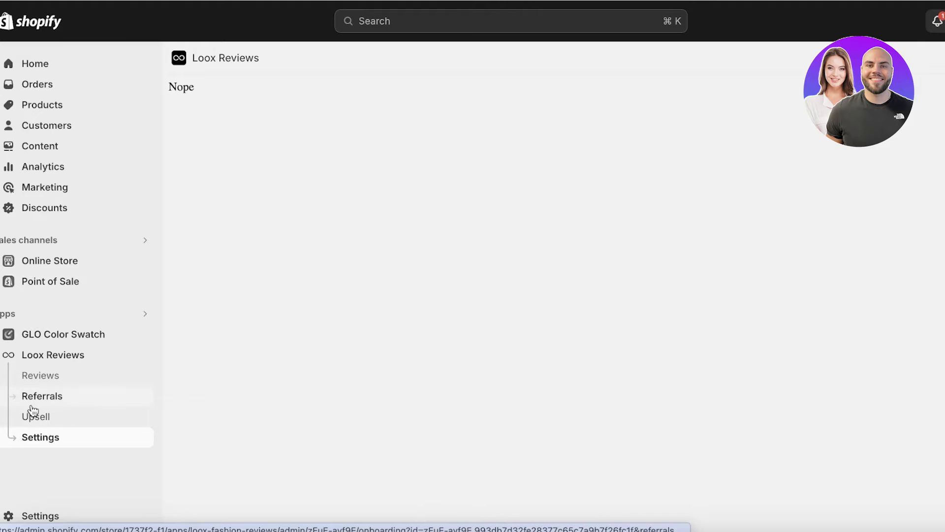
pyautogui.click(34, 338)
pyautogui.click(41, 357)
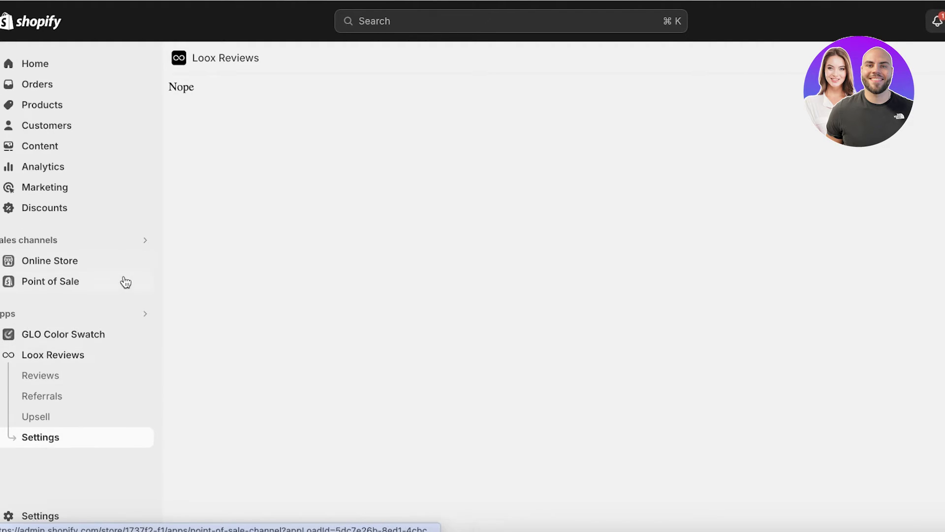
# - View the online store, open the Cashmere Sweater product page, and examine the Loox review widget below the product
pyautogui.click(149, 262)
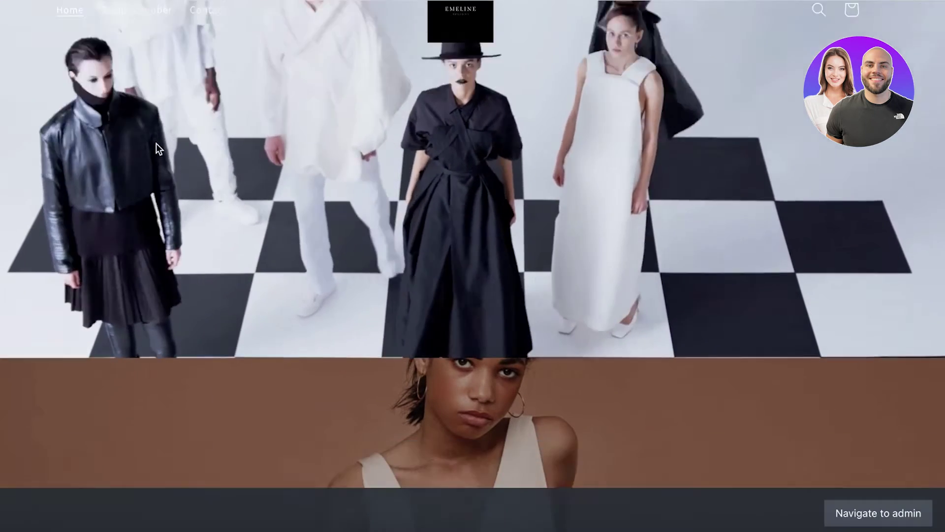
pyautogui.scroll(-10, 156, 143)
pyautogui.scroll(3, 182, 154)
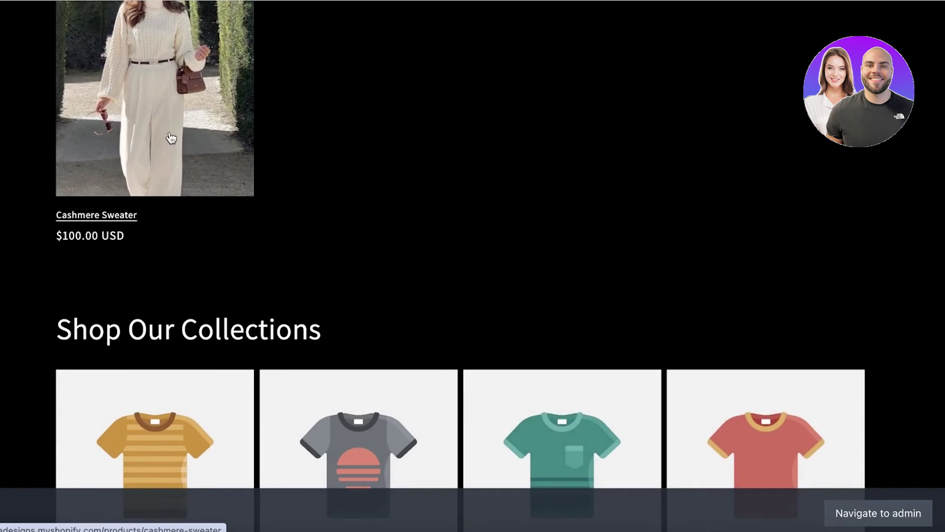
pyautogui.click(170, 135)
pyautogui.scroll(-10, 625, 207)
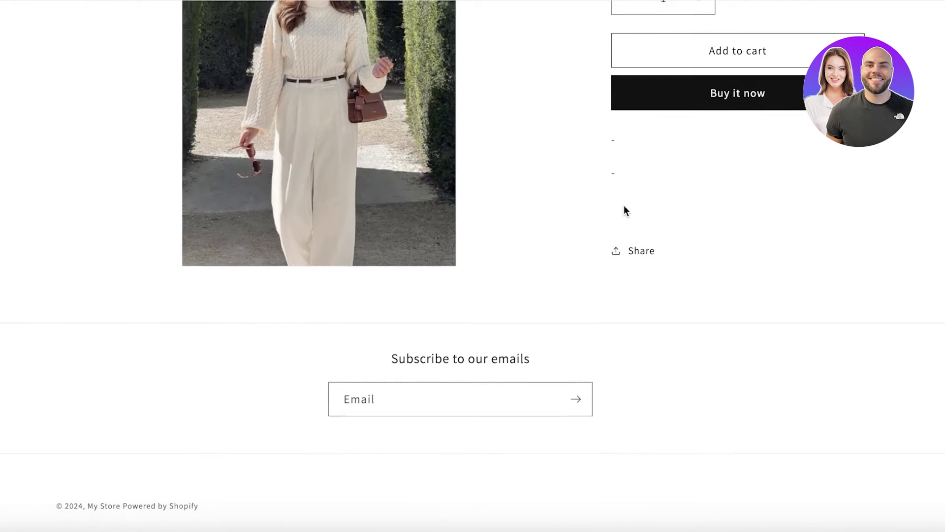
pyautogui.scroll(-2, 553, 236)
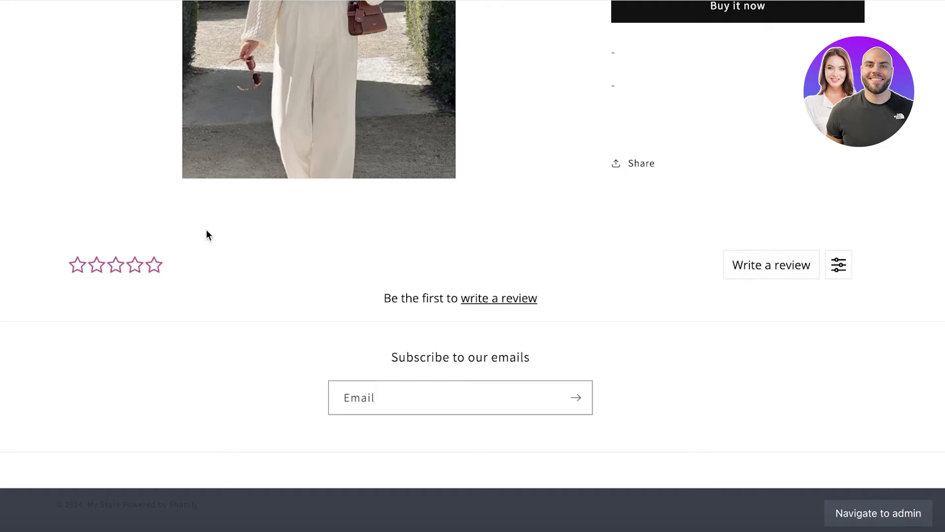
pyautogui.scroll(8, 207, 232)
pyautogui.scroll(-7, 773, 292)
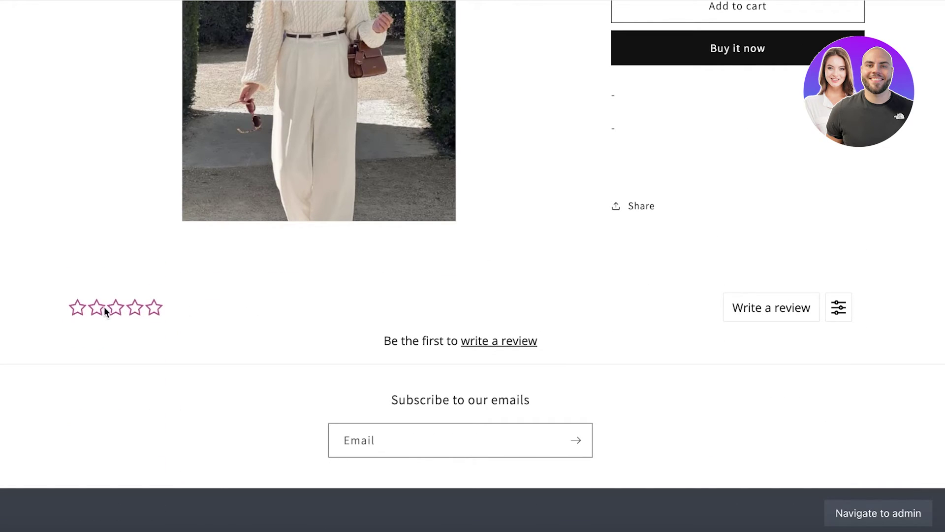
# - Write a four-star review of the Cashmere Sweater without photos, with the text "Its a amazing sweater"
pyautogui.click(743, 311)
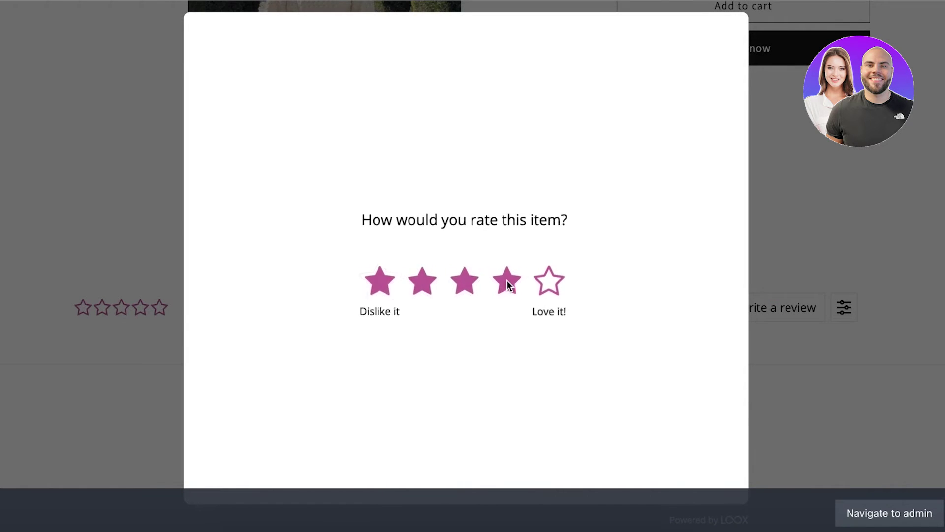
pyautogui.click(507, 282)
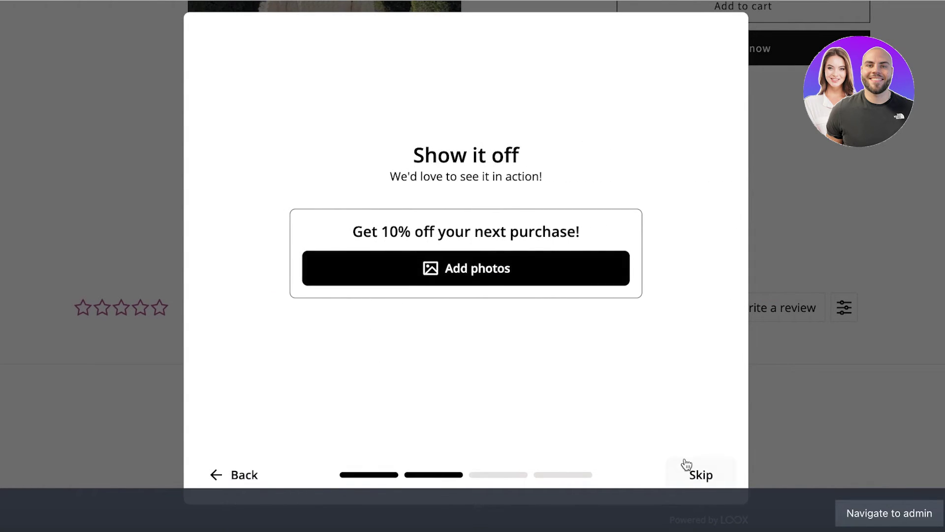
pyautogui.click(698, 472)
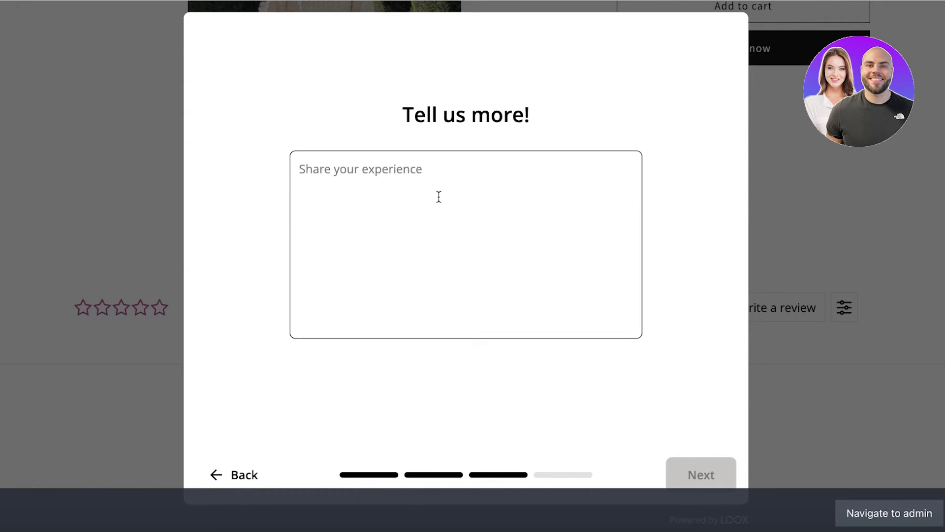
pyautogui.click(439, 196)
pyautogui.write('Its a amazi')
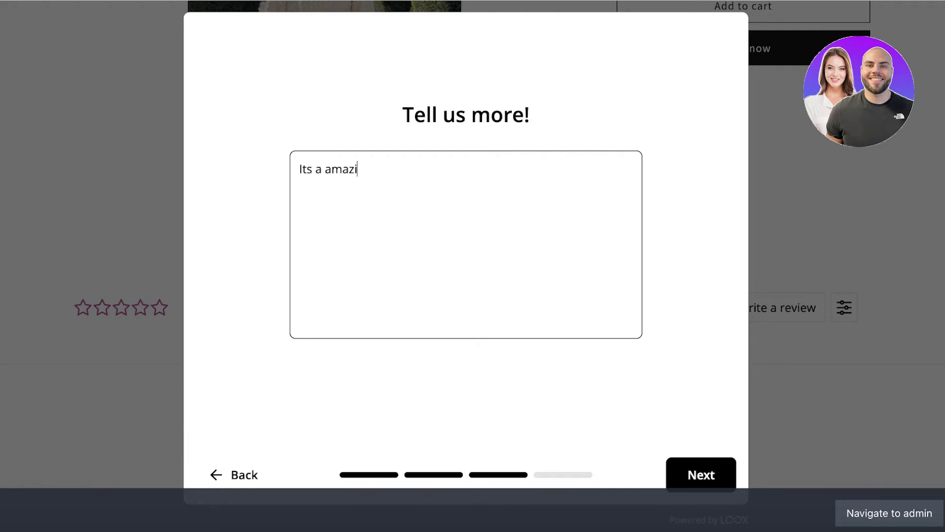
pyautogui.write('ng sweater')
pyautogui.press('Return')
pyautogui.click(700, 474)
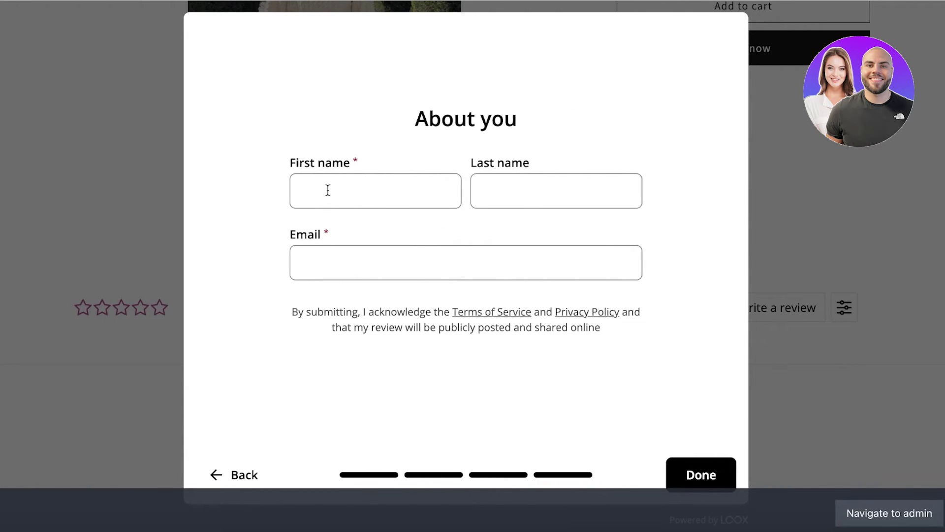
# - Fill in the reviewer's name and e-mail, submit the review, and continue to the store
pyautogui.click(327, 190)
pyautogui.click(387, 236)
pyautogui.click(703, 472)
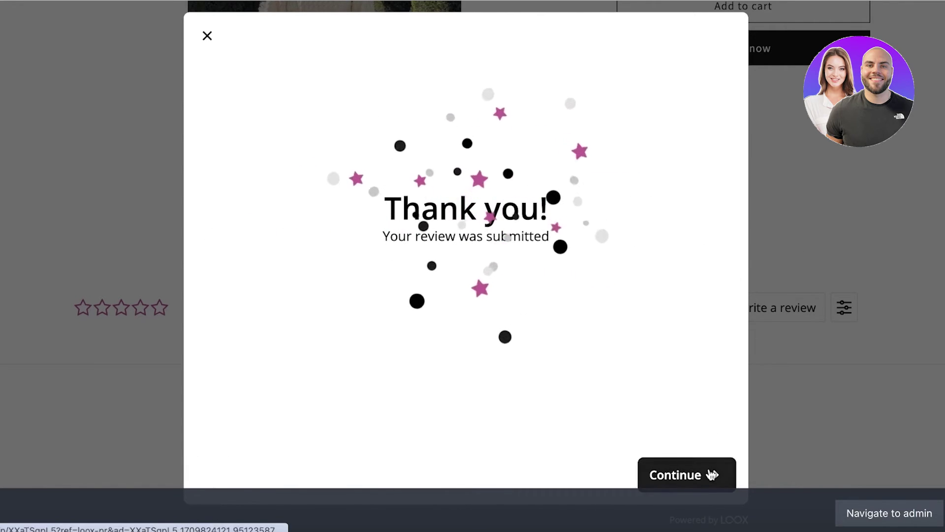
pyautogui.click(713, 474)
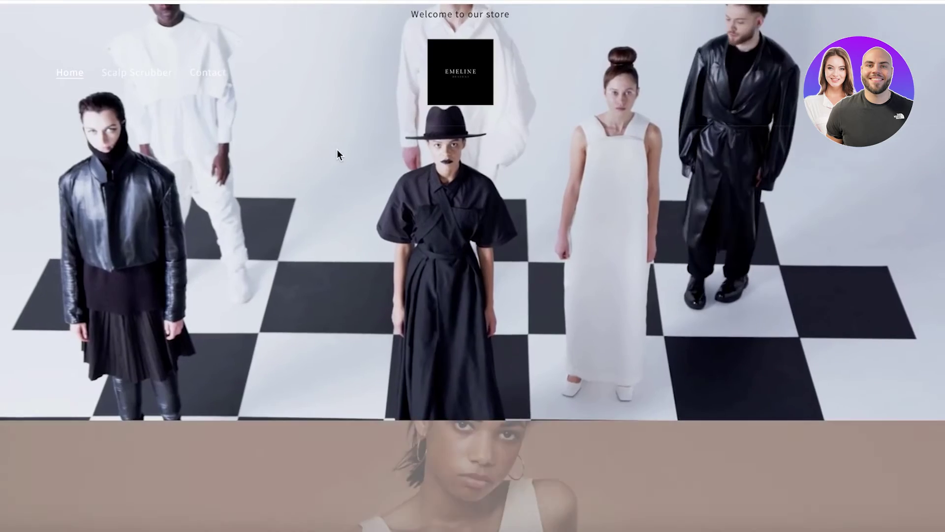
# - Reopen the Cashmere Sweater product page and check the submitted review in the review widget
pyautogui.scroll(-10, 303, 206)
pyautogui.click(179, 183)
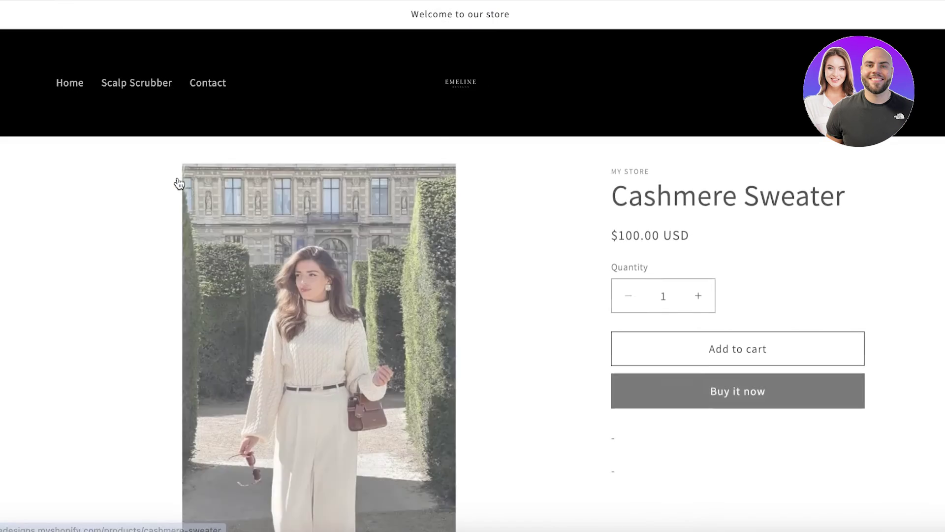
pyautogui.scroll(-6, 178, 184)
pyautogui.scroll(-3, 125, 154)
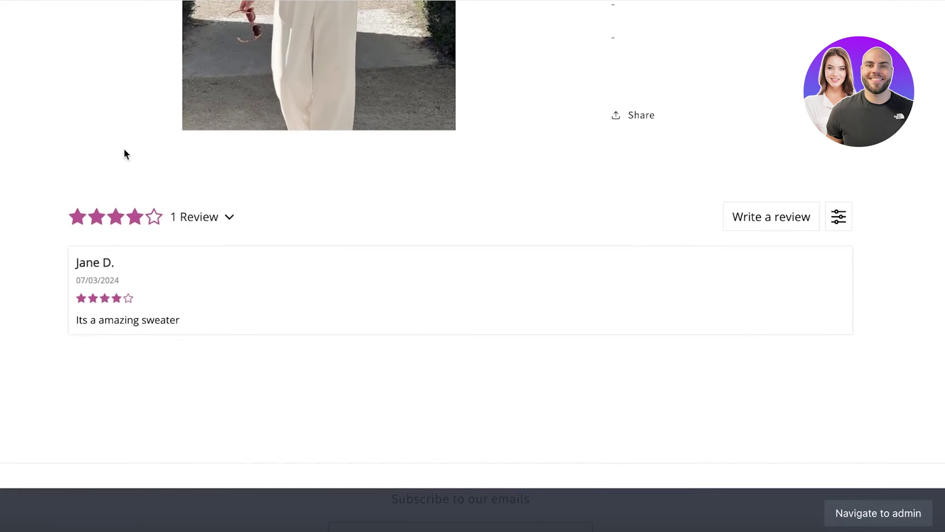
pyautogui.scroll(8, 568, 193)
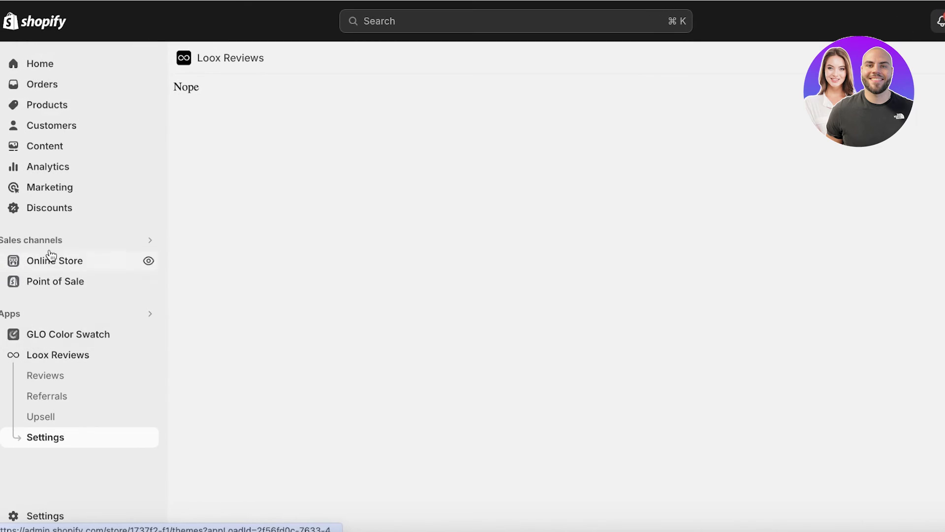
# - Open the current Dawn theme of the online store for customization
pyautogui.click(28, 259)
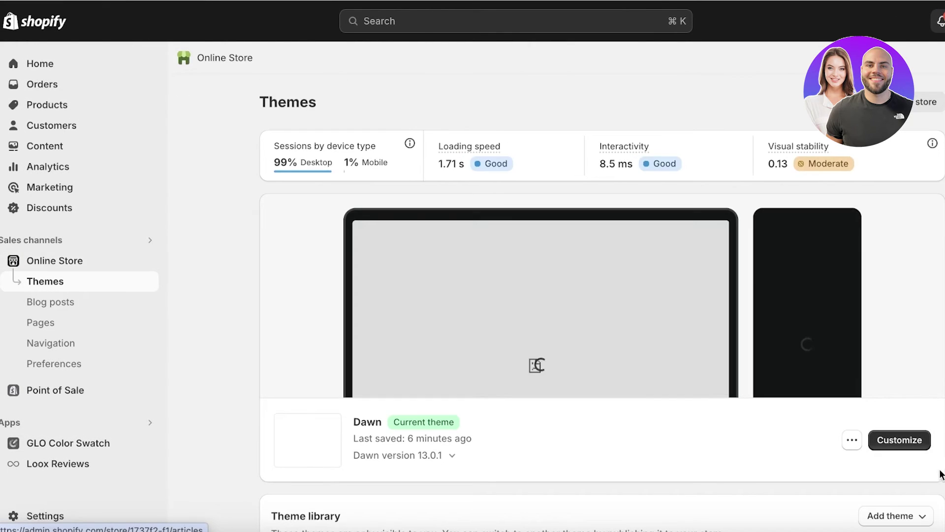
pyautogui.click(900, 438)
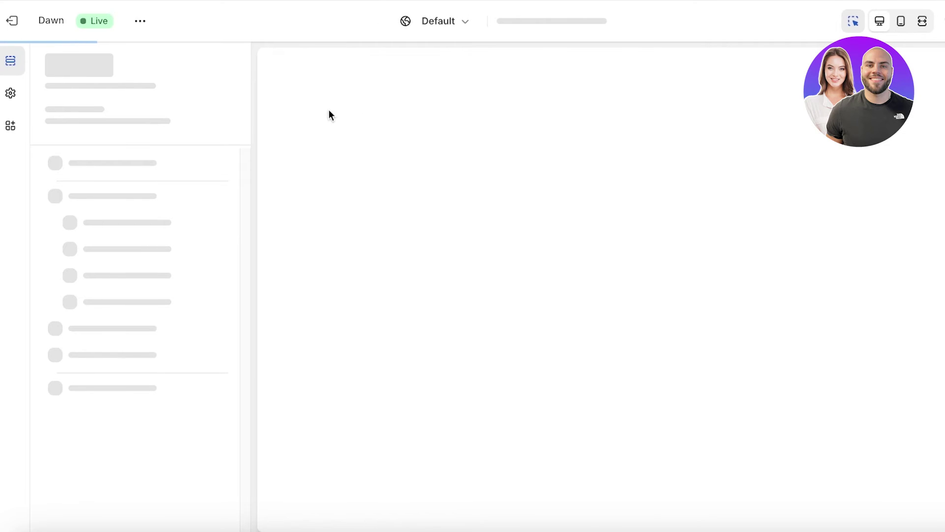